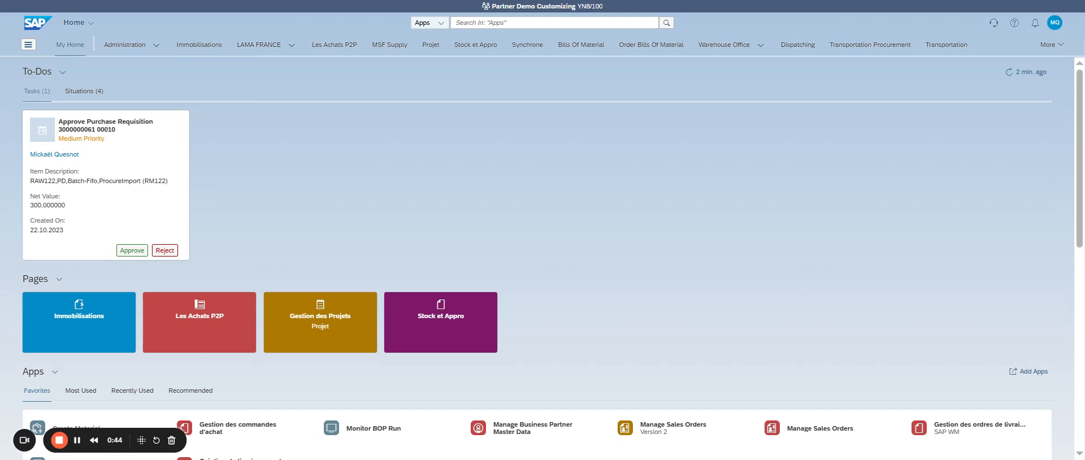
Search the apps for Process Purchase Requisitions and open the V2 version
click(494, 21)
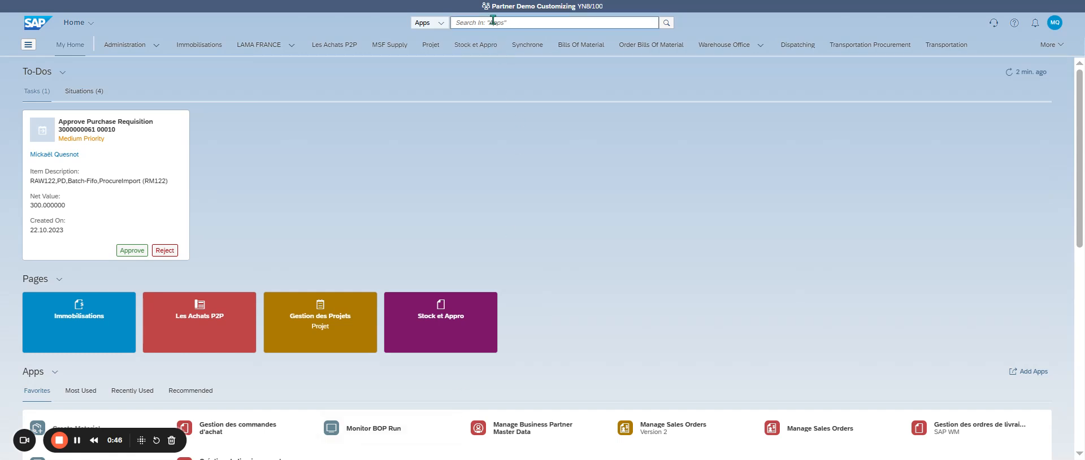
text('Process Purchase Requisitions')
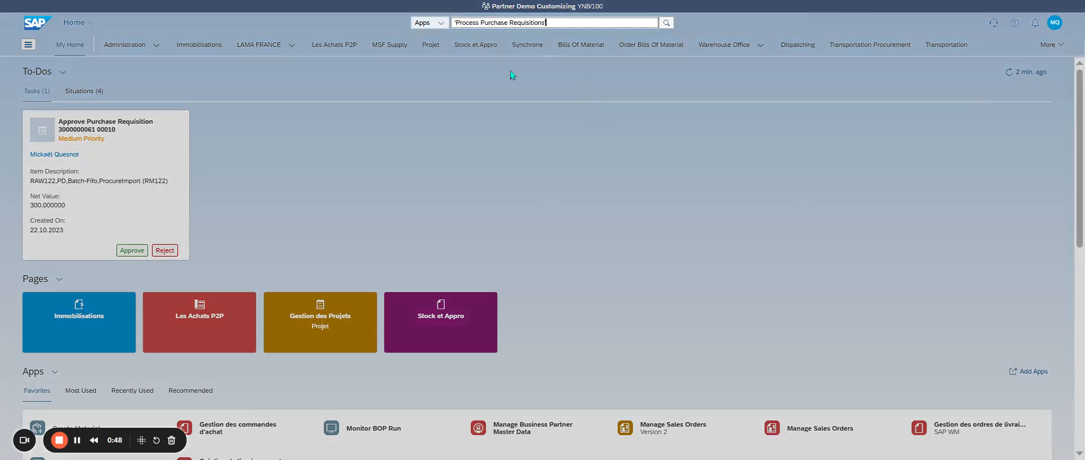
key(Home)
key(Delete)
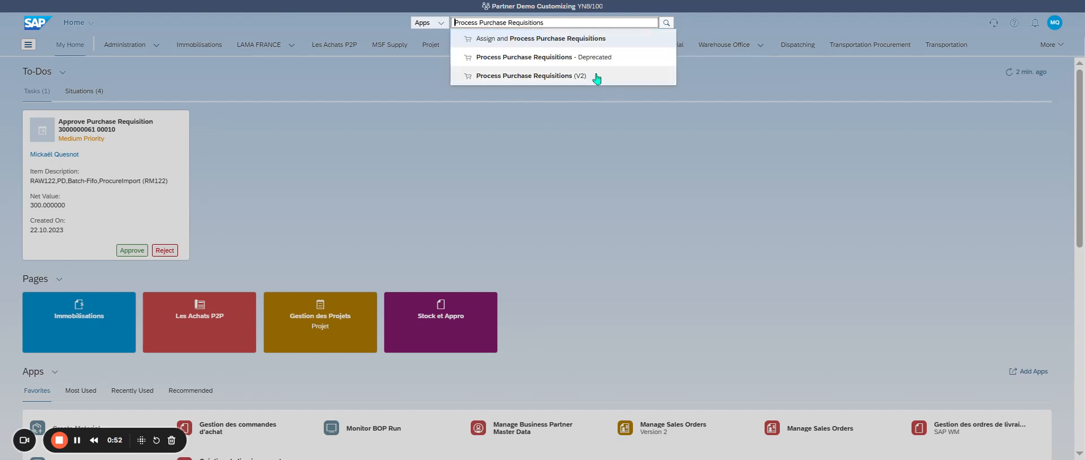
click(563, 77)
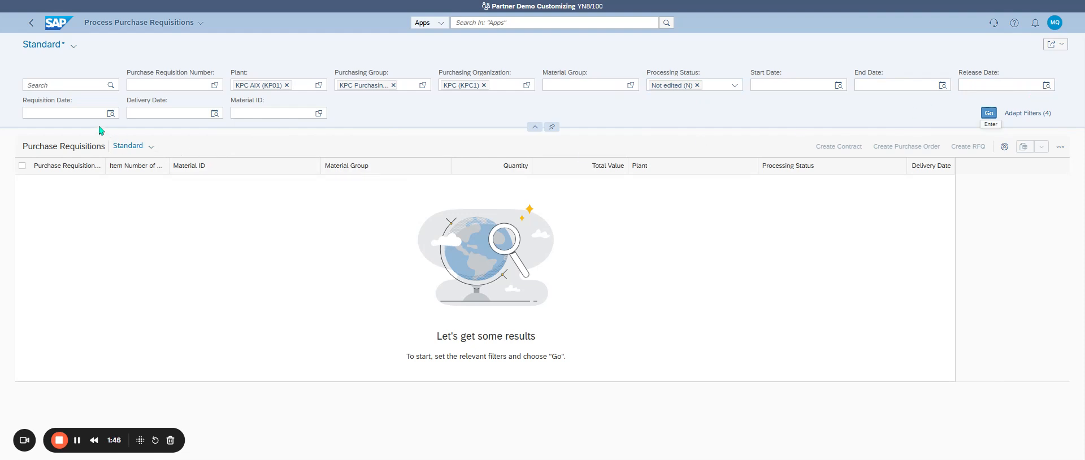
Try filtering the purchase requisitions by a requisition date of Yesterday and apply the filter
click(110, 113)
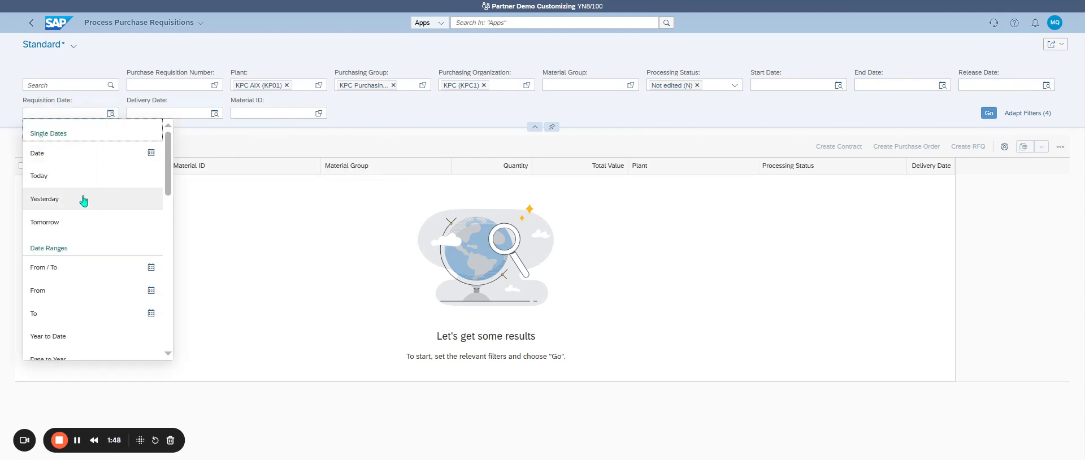
click(85, 200)
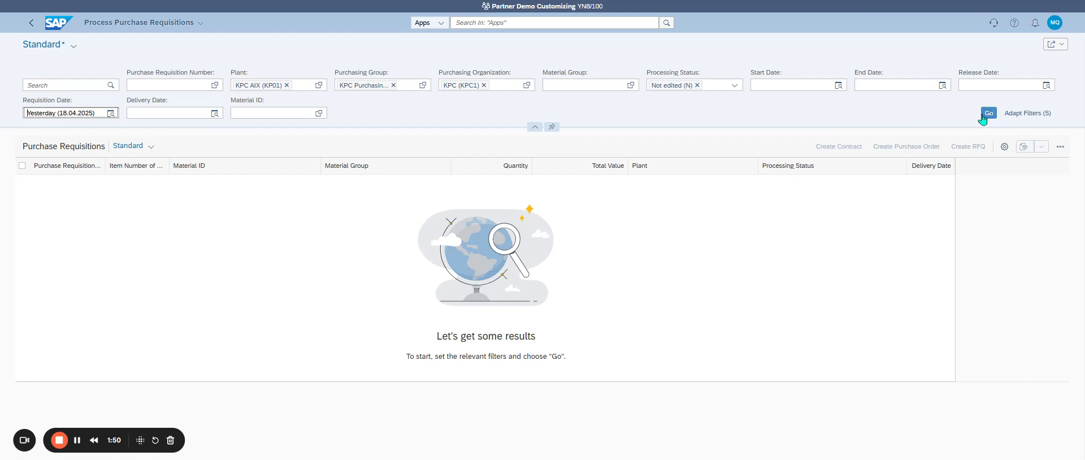
click(983, 115)
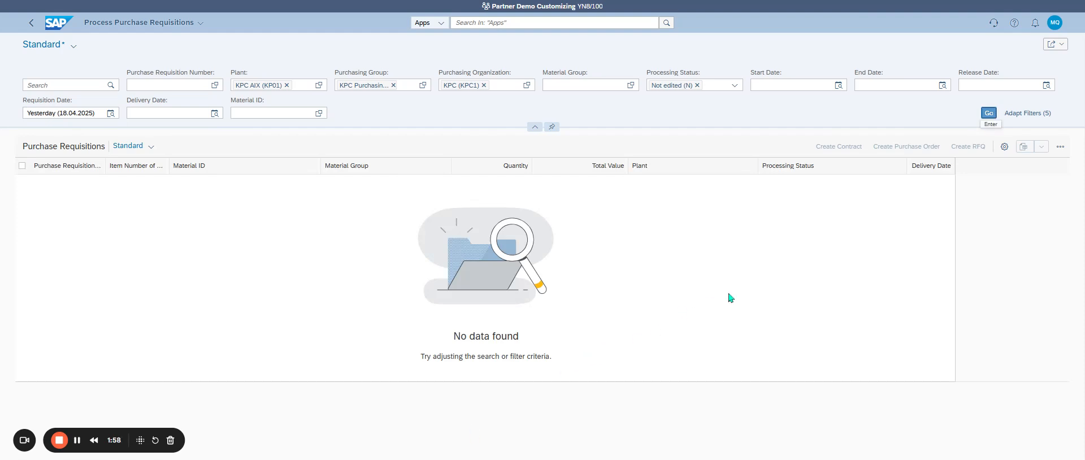
Clear the requisition date filter and list the purchase requisitions matching the remaining filters
triple_click(68, 113)
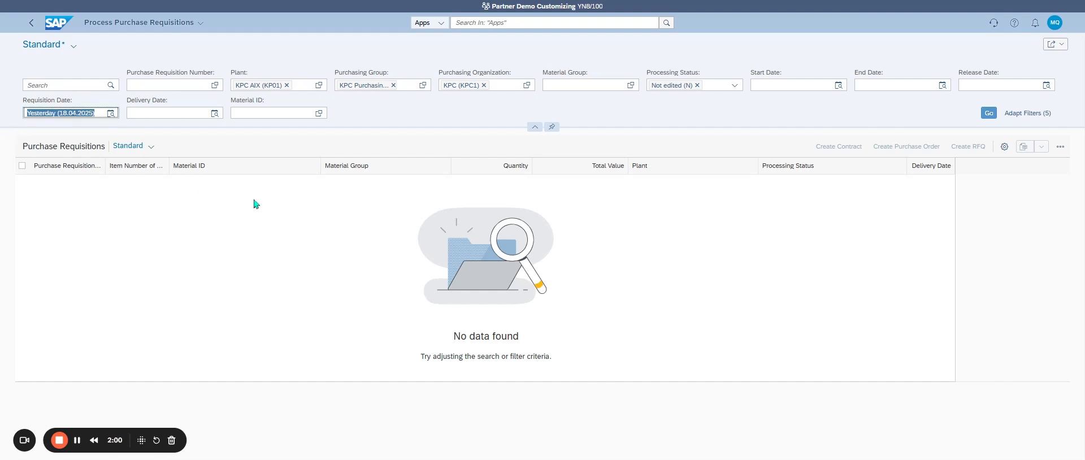
key(BackSpace)
click(988, 112)
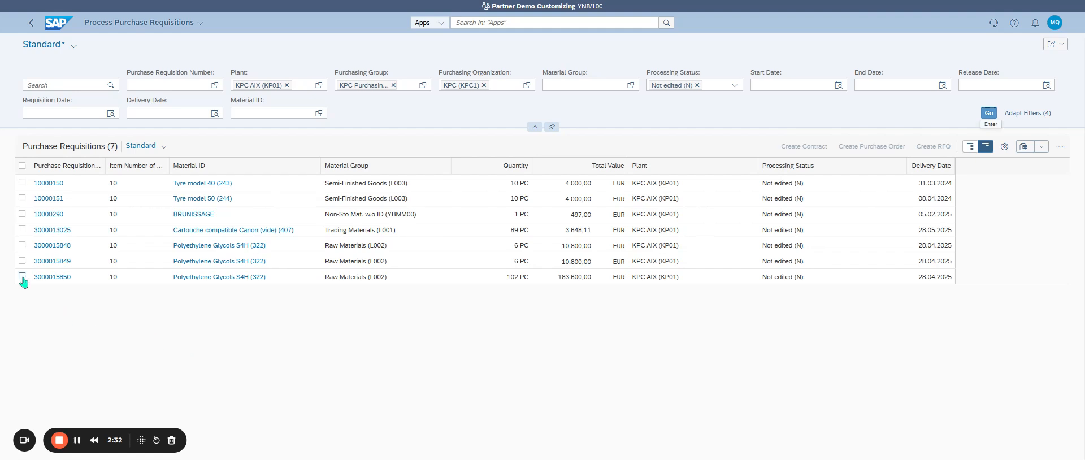
Leave all requisitions unselected and expand the table rows to show supplier details and quick edit options
click(22, 166)
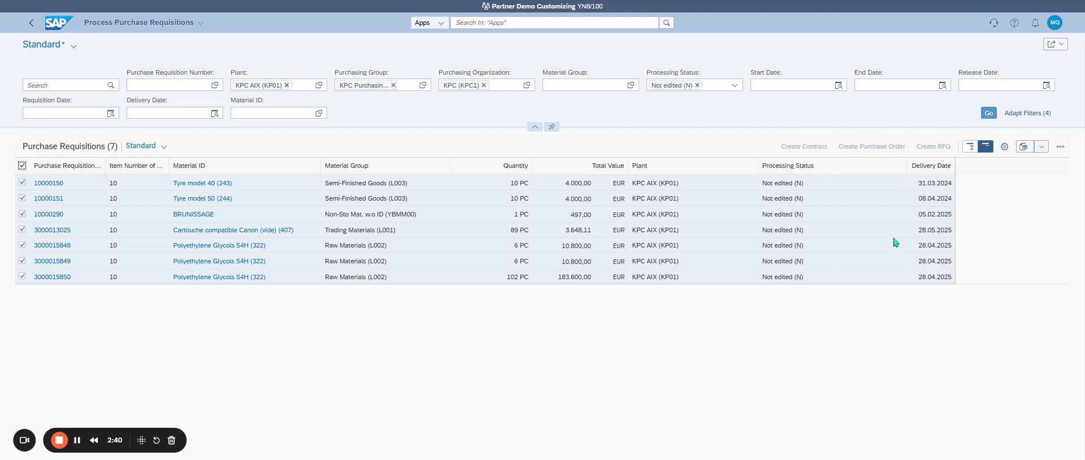
click(22, 165)
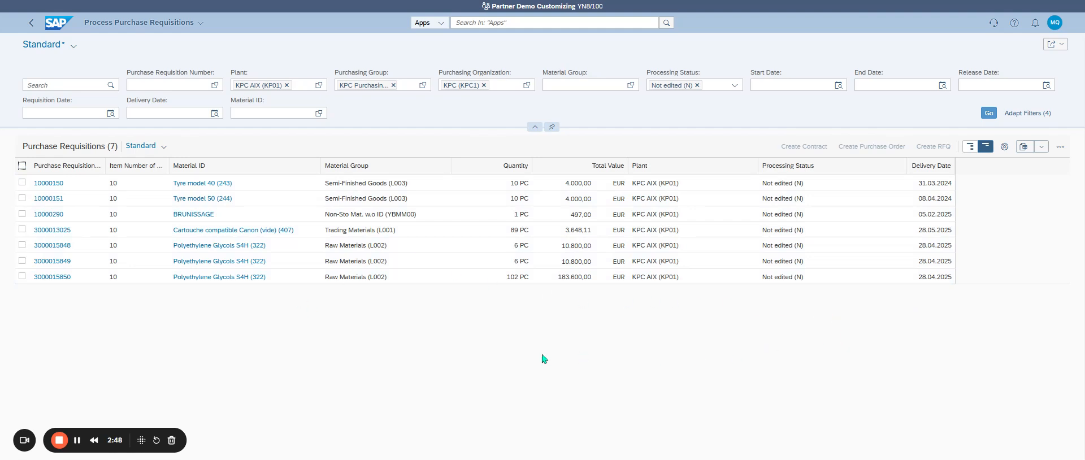
click(981, 149)
click(970, 147)
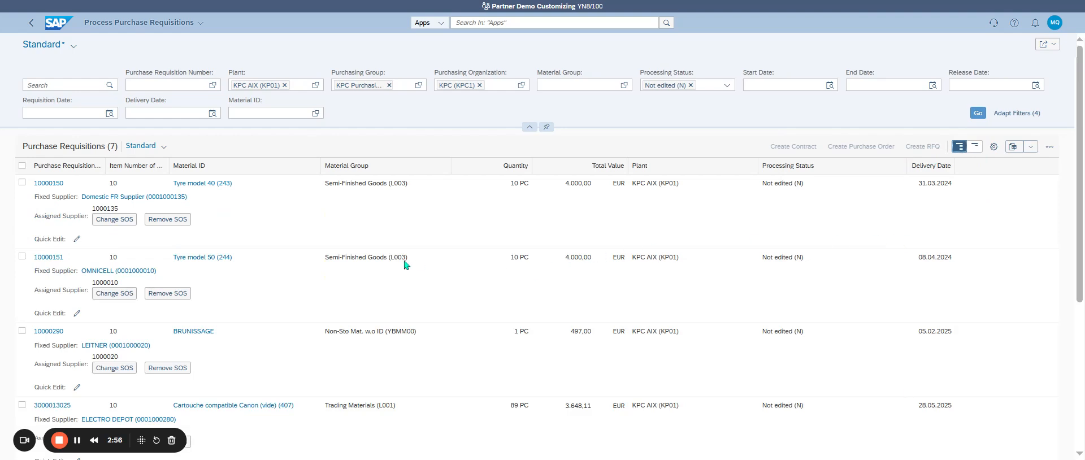
Select the LEITNER requisition for BRUNISSAGE and the first LEITNER requisition for Polyethylene Glycols S4H
click(21, 183)
click(21, 183)
scroll(223, 218, down, 4)
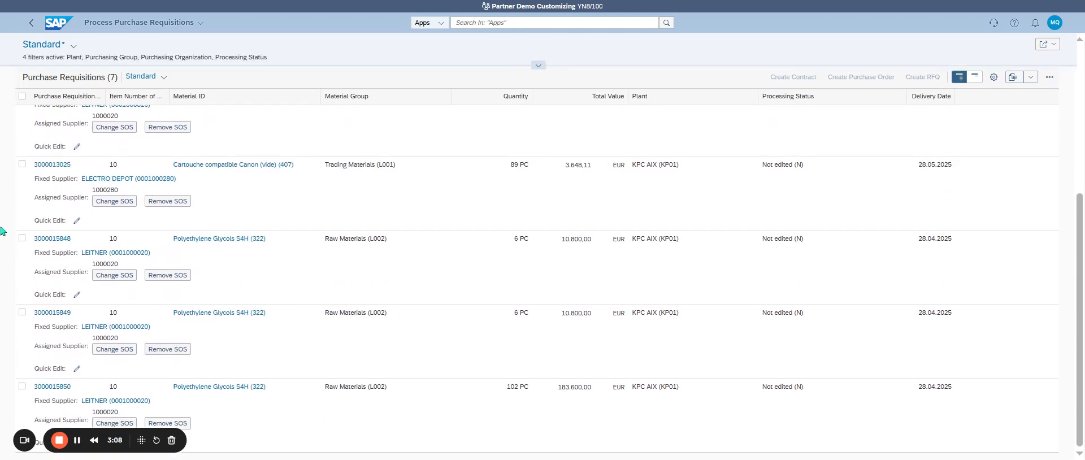
click(21, 239)
scroll(356, 303, up, 4)
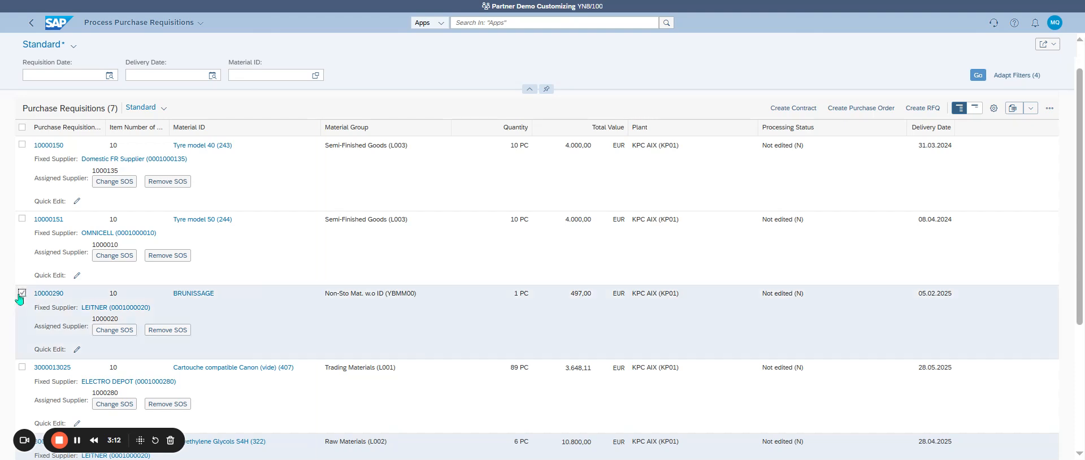
click(22, 219)
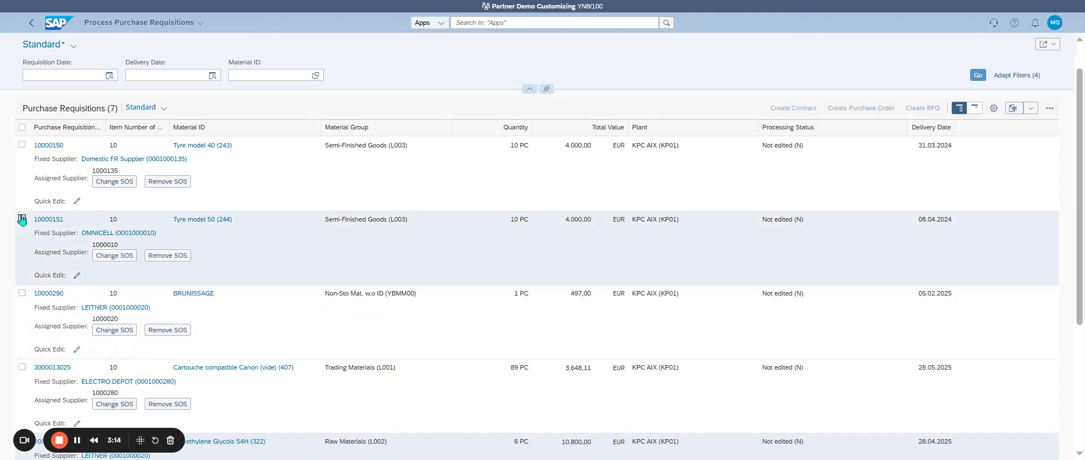
click(22, 219)
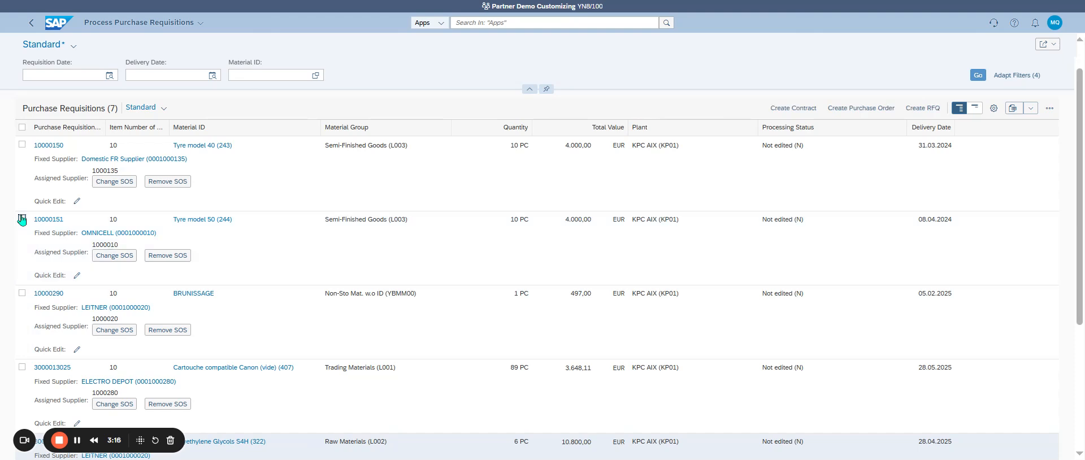
click(22, 293)
Try adding the ELECTRO DEPOT requisition for Cartouche compatible Canon to the selection, and deselect it again
scroll(277, 301, down, 2)
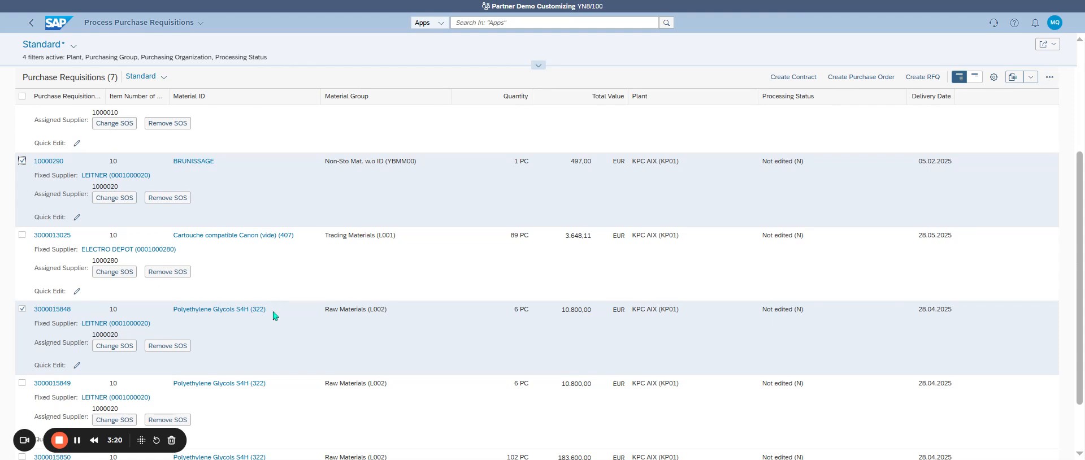
scroll(298, 317, up, 2)
scroll(298, 317, down, 2)
click(22, 236)
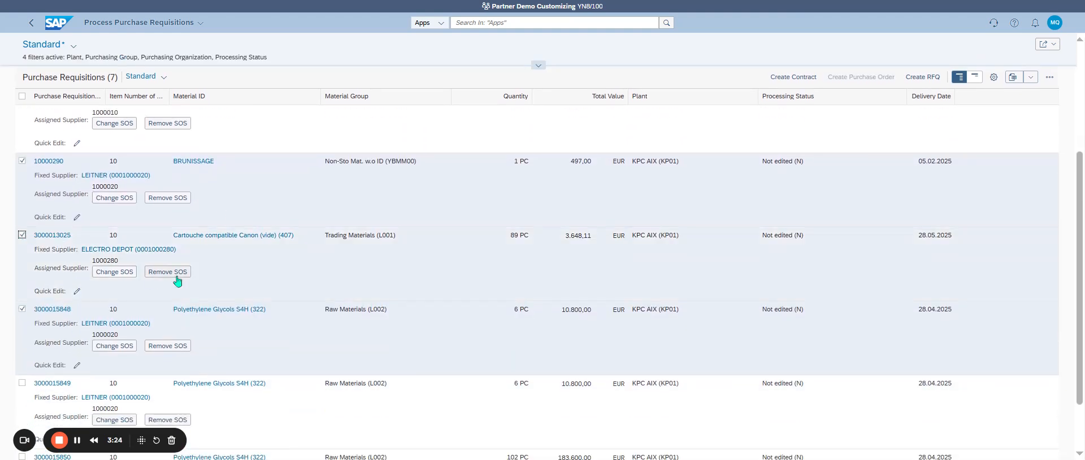
click(21, 236)
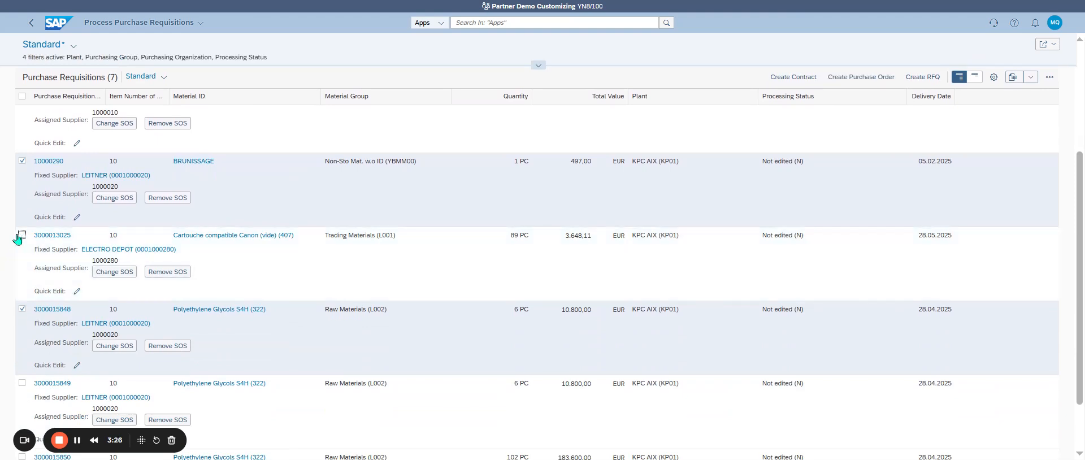
Add the two remaining LEITNER requisitions for Polyethylene Glycols S4H to the selection
scroll(242, 360, down, 2)
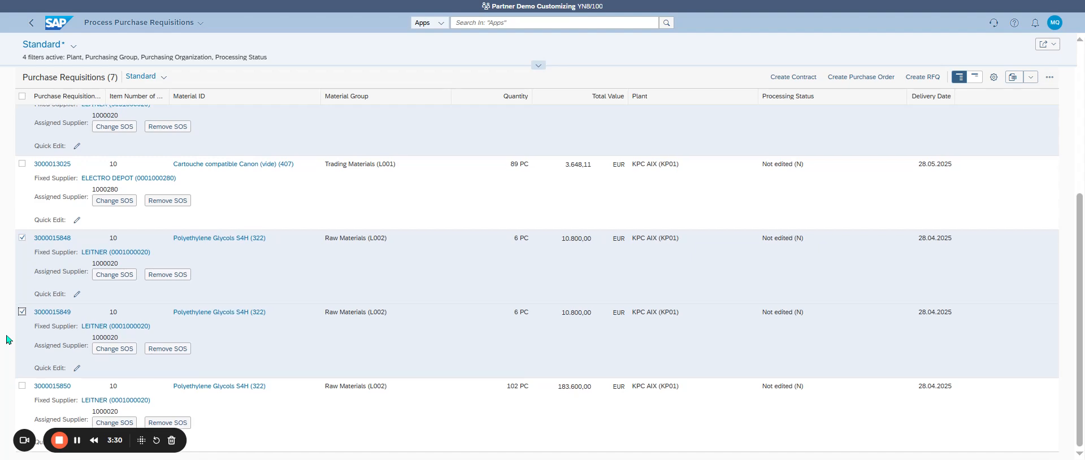
click(22, 387)
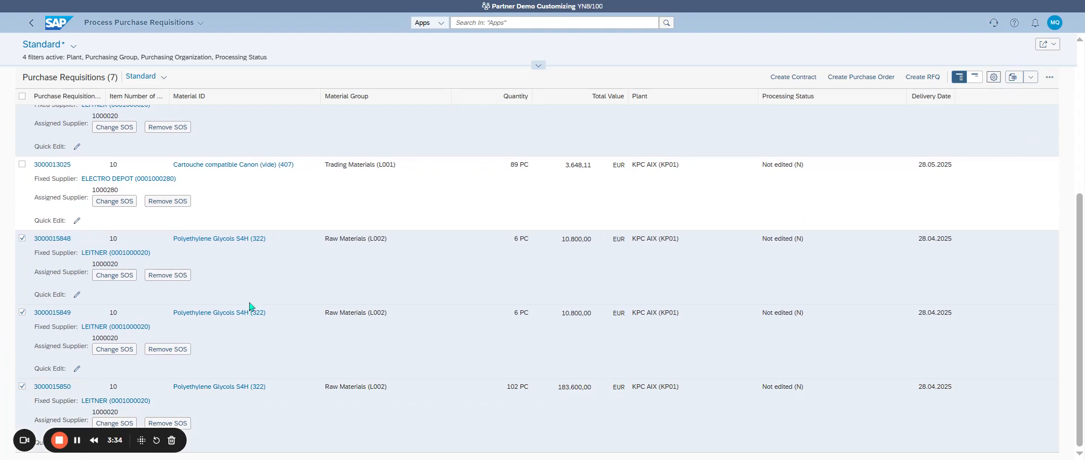
Group the purchase requisitions table by Fixed Supplier in the view settings
click(994, 77)
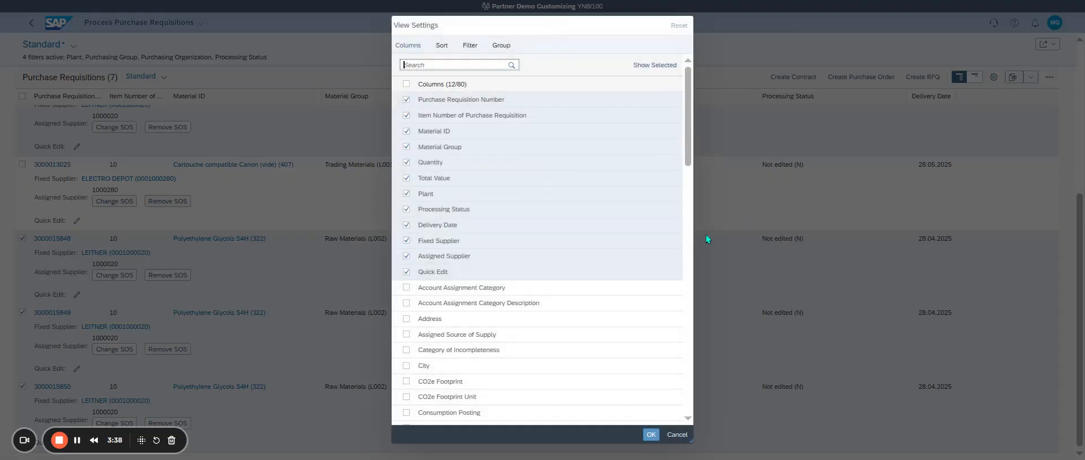
click(501, 45)
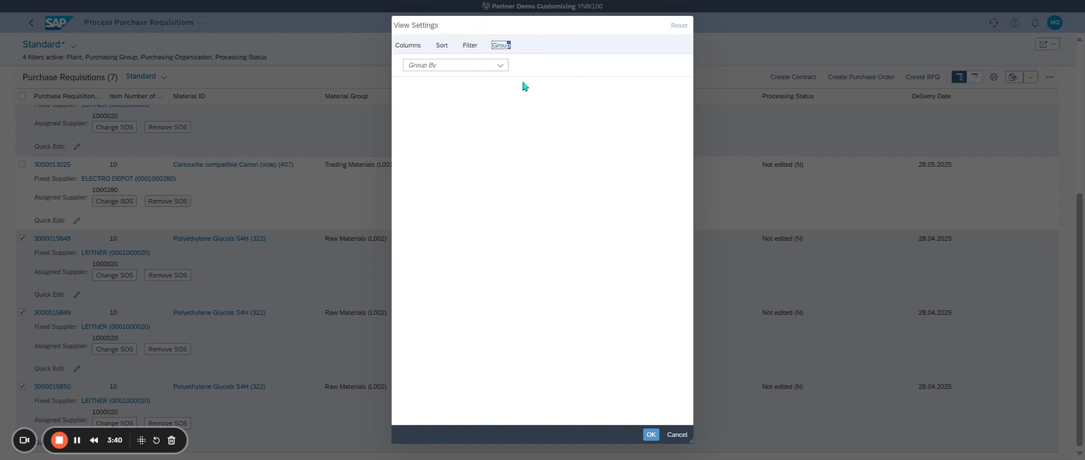
click(501, 65)
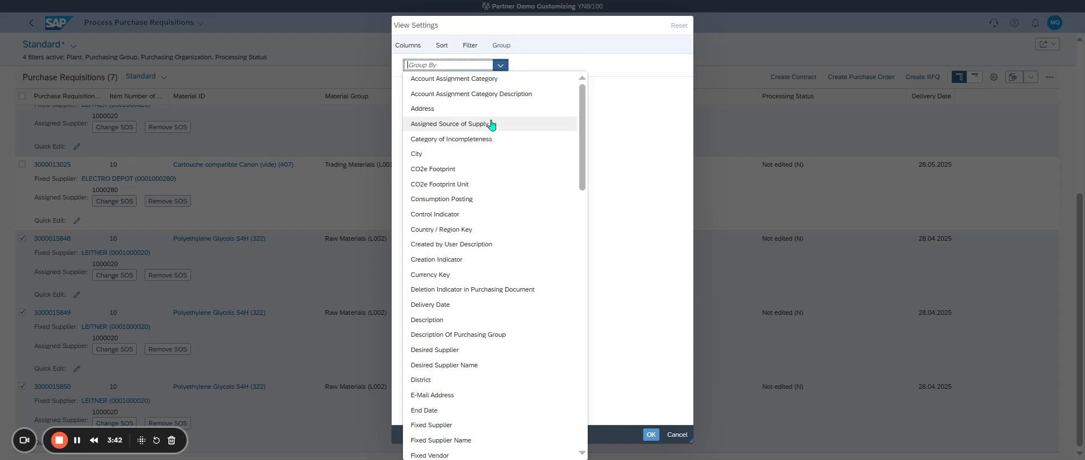
scroll(485, 205, down, 12)
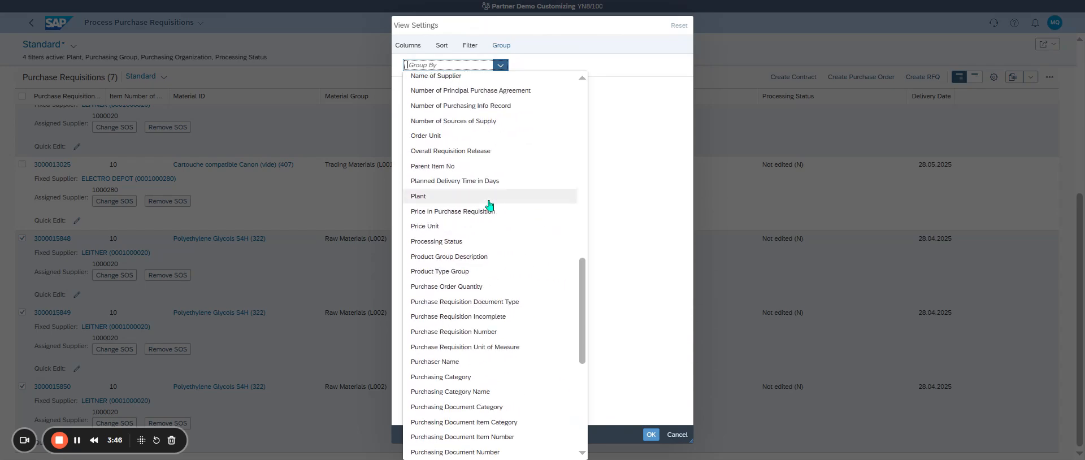
scroll(489, 206, down, 10)
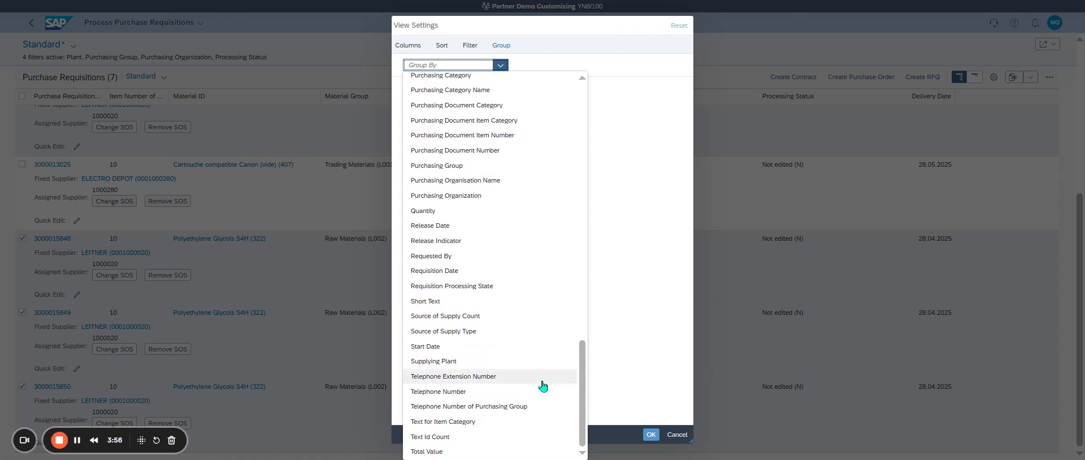
scroll(517, 355, up, 1)
scroll(518, 354, up, 15)
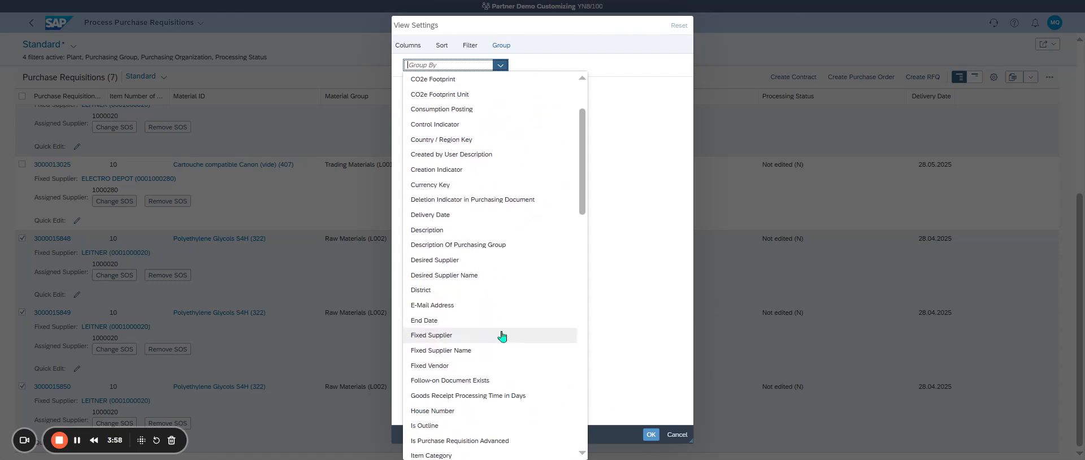
click(501, 334)
click(651, 434)
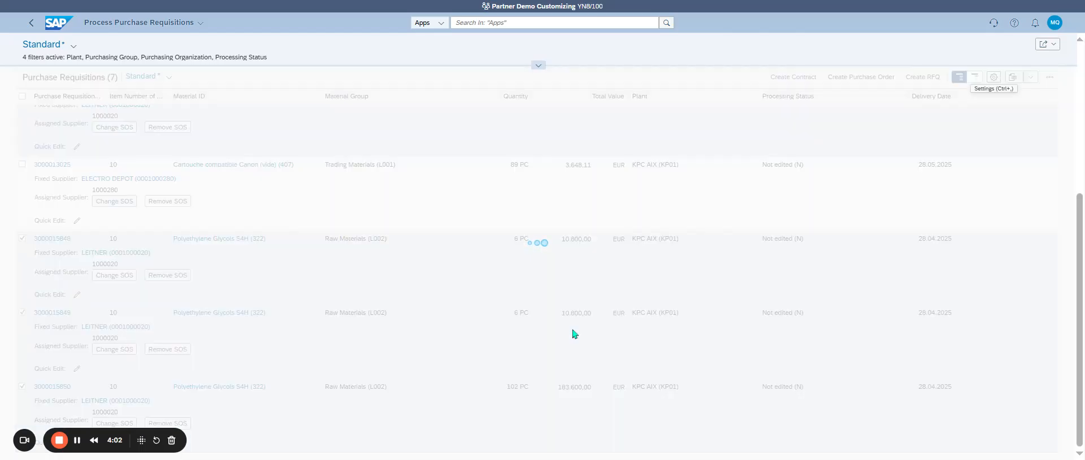
Create a purchase order from the four selected LEITNER requisitions for BRUNISSAGE and Polyethylene Glycols S4H
scroll(373, 274, down, 2)
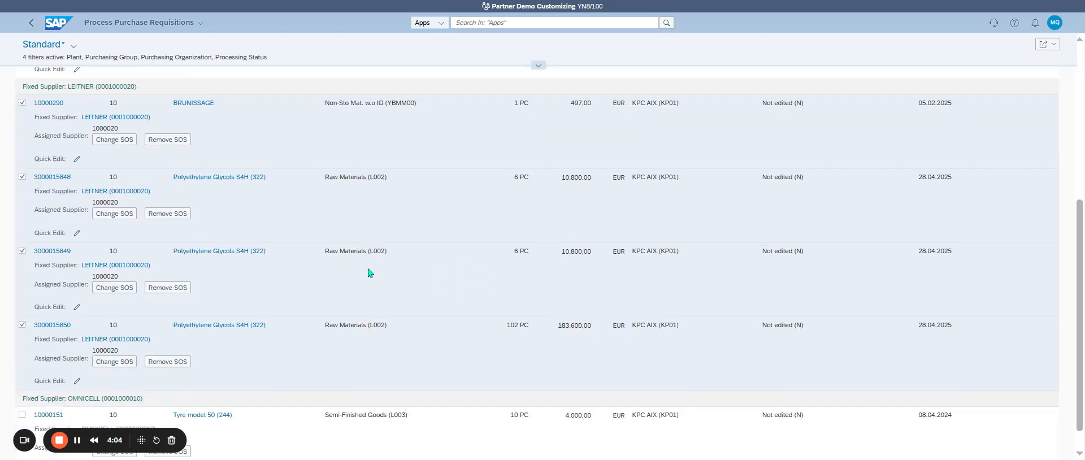
scroll(395, 260, up, 1)
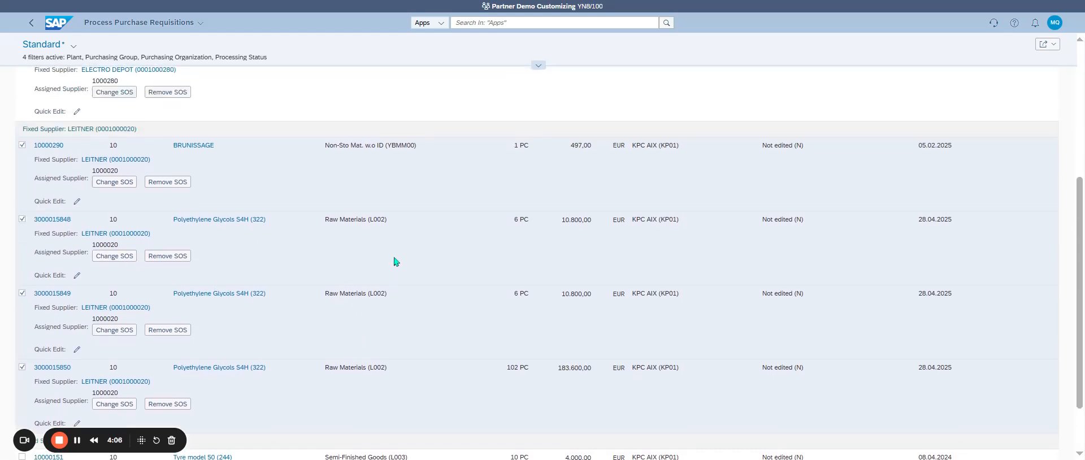
scroll(395, 261, down, 1)
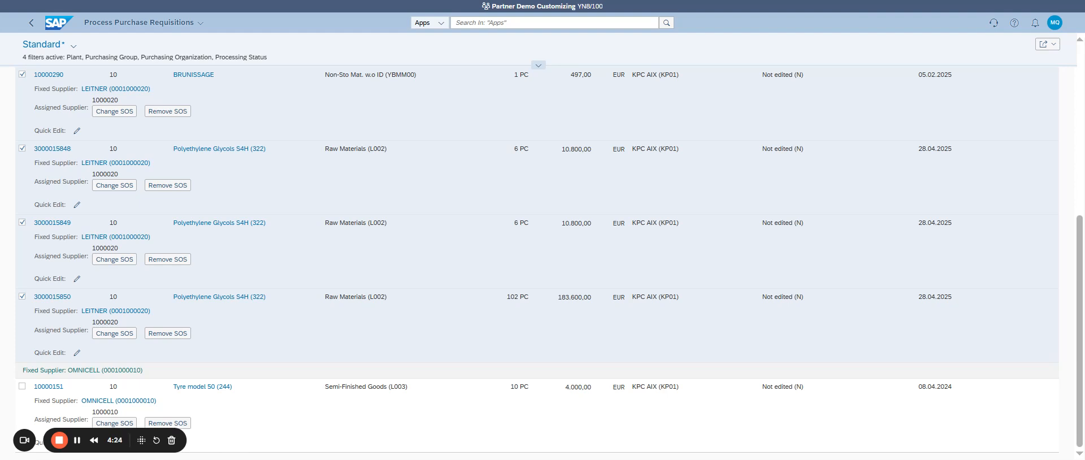
scroll(766, 228, up, 10)
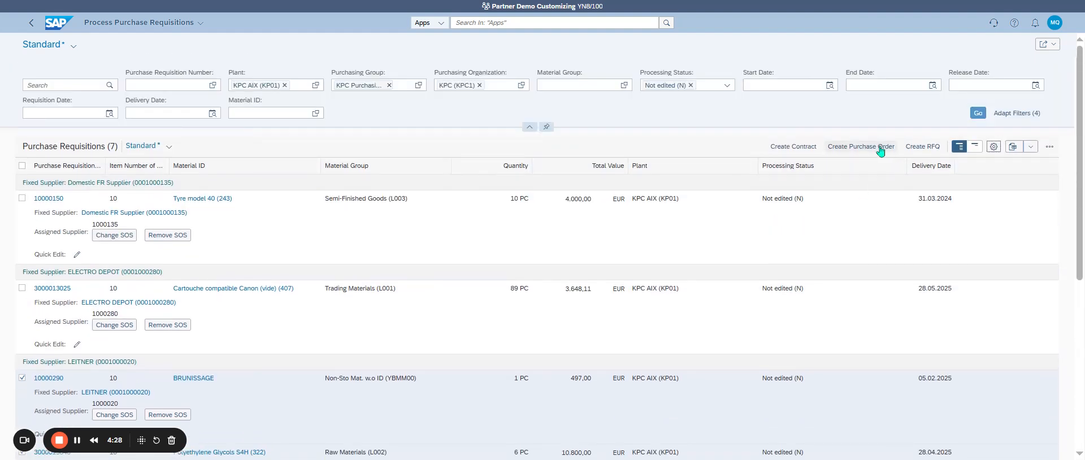
click(879, 147)
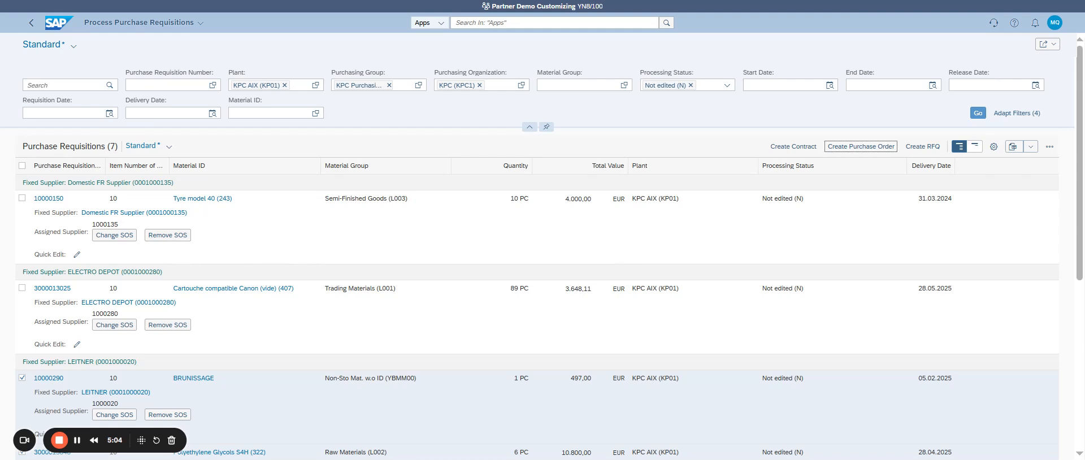
scroll(531, 241, down, 6)
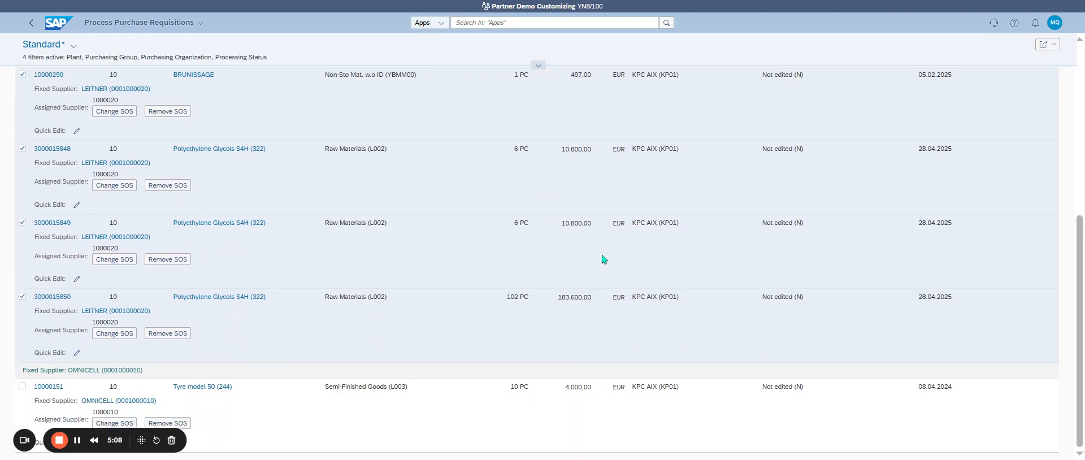
scroll(604, 259, up, 6)
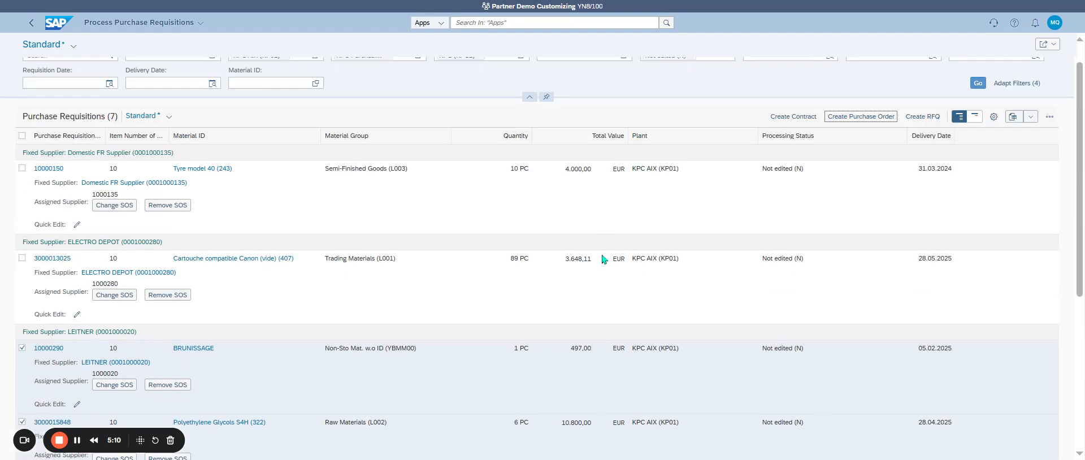
click(853, 117)
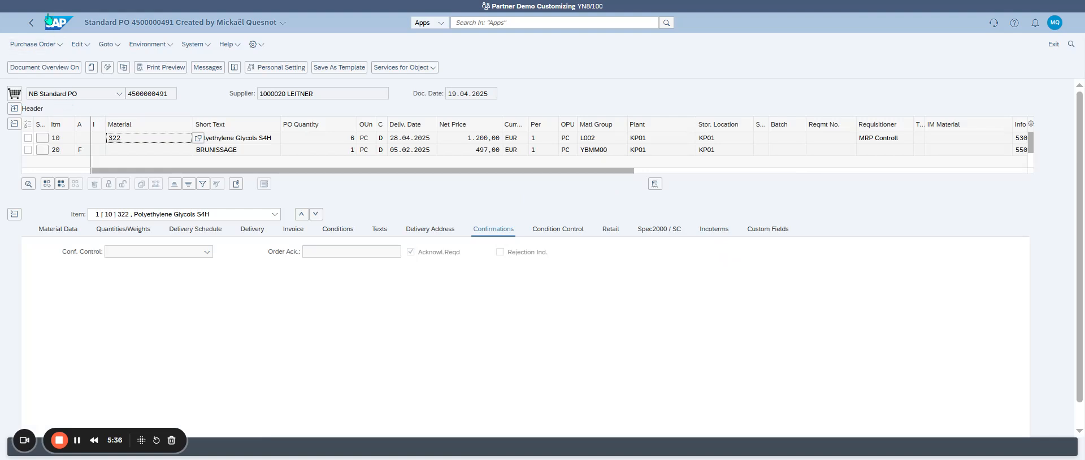
Leave the LEITNER purchase order and reopen Process Purchase Requisitions from the recent activities
click(31, 24)
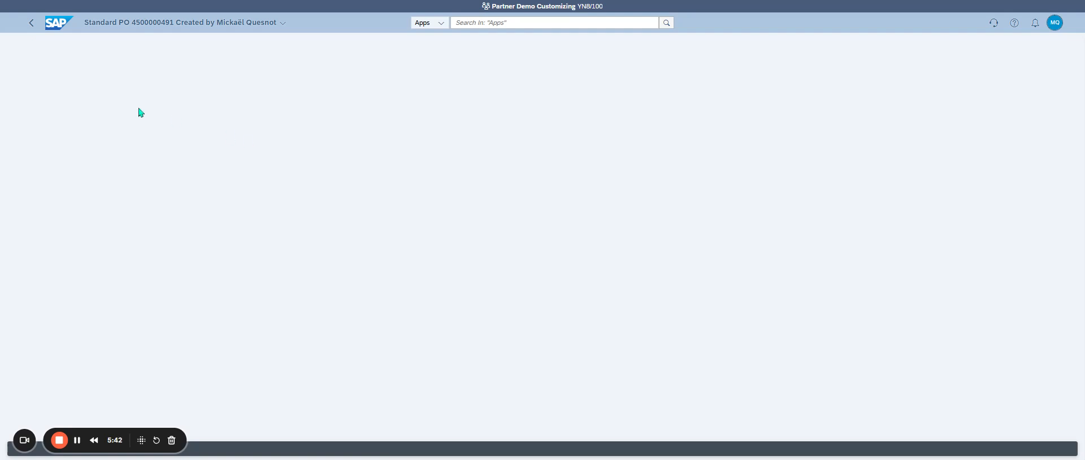
click(32, 26)
click(33, 28)
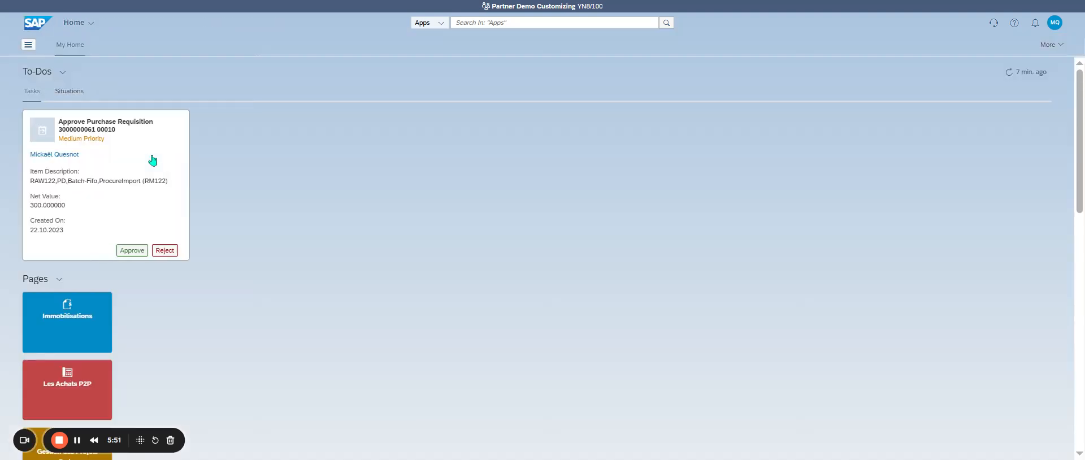
click(1055, 25)
click(1051, 68)
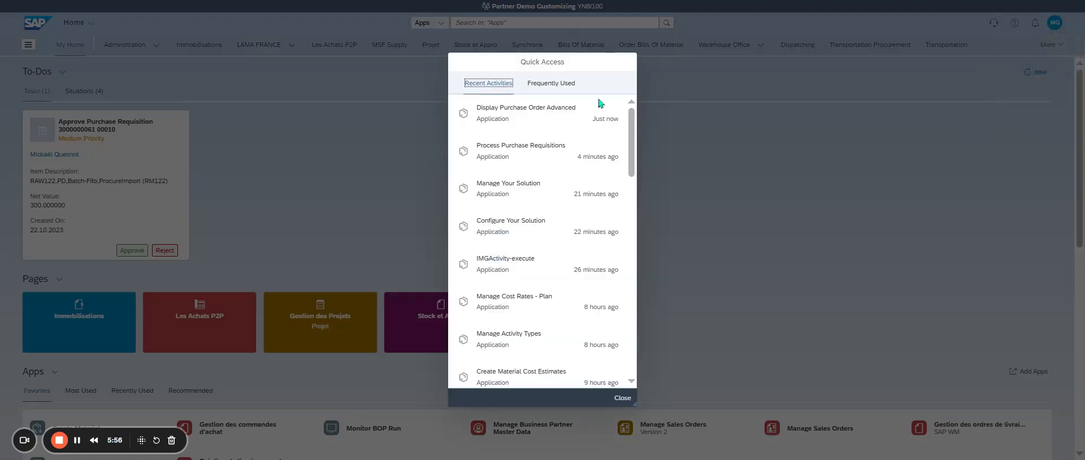
click(536, 152)
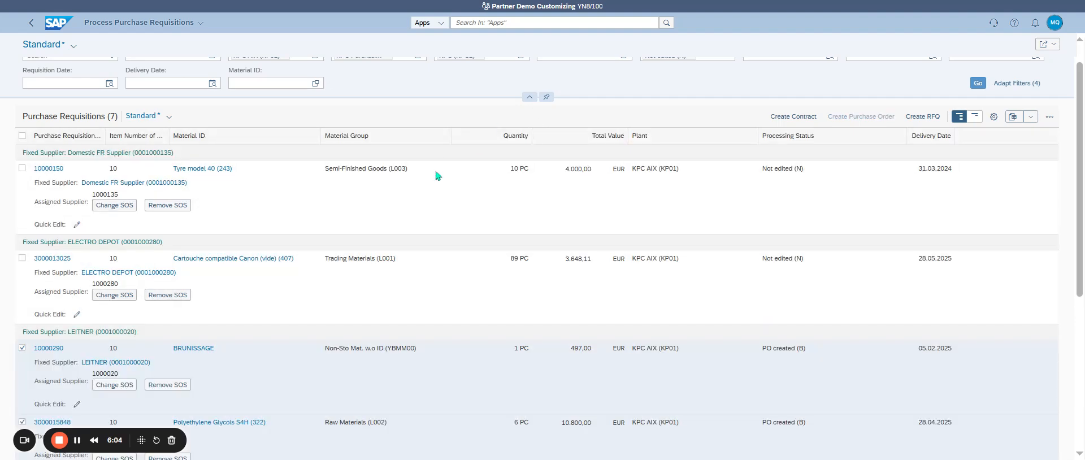
Review the processing status of the LEITNER requisitions and clear the selection of all requisitions in the table
scroll(439, 175, down, 3)
scroll(789, 268, down, 3)
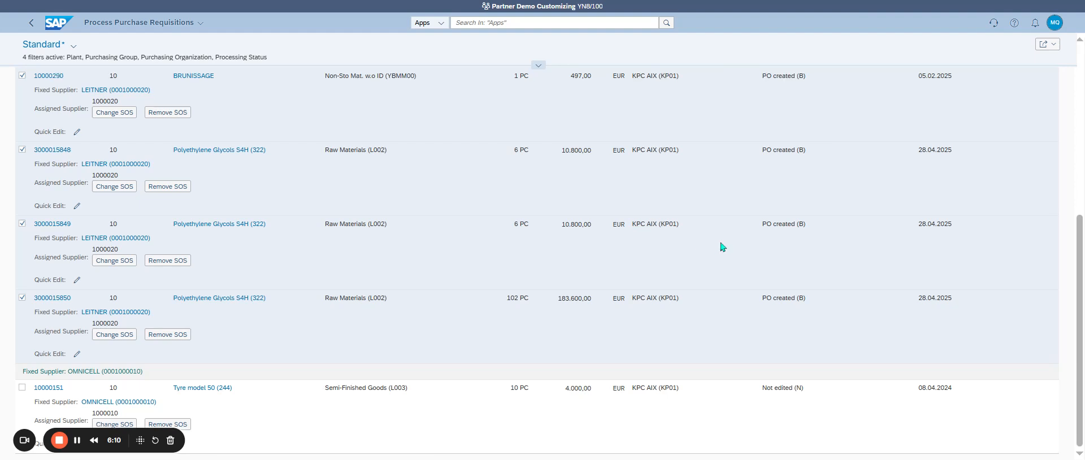
scroll(721, 246, up, 3)
scroll(292, 197, up, 3)
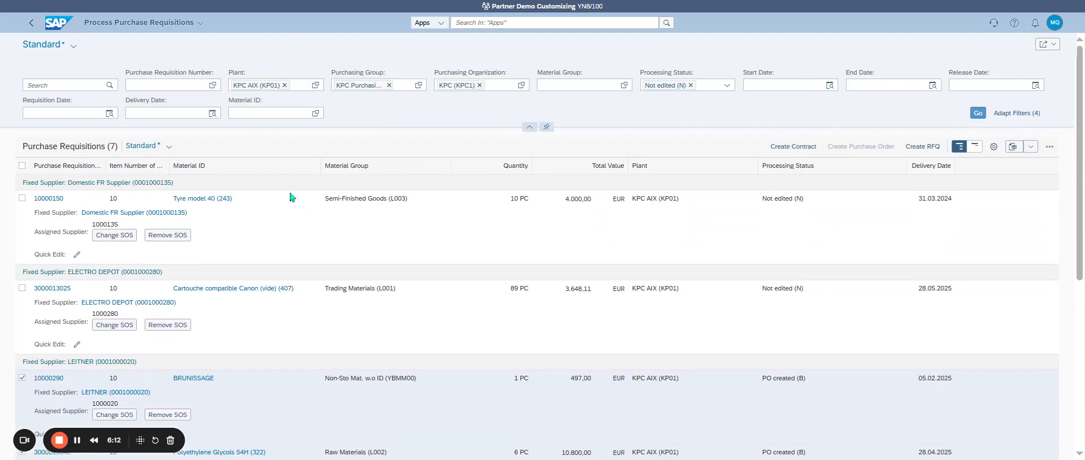
scroll(212, 213, down, 2)
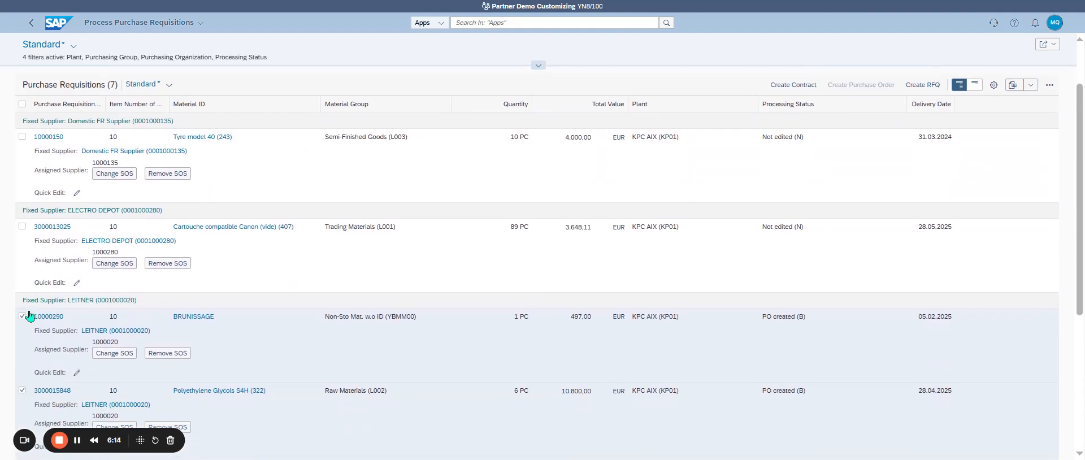
click(22, 104)
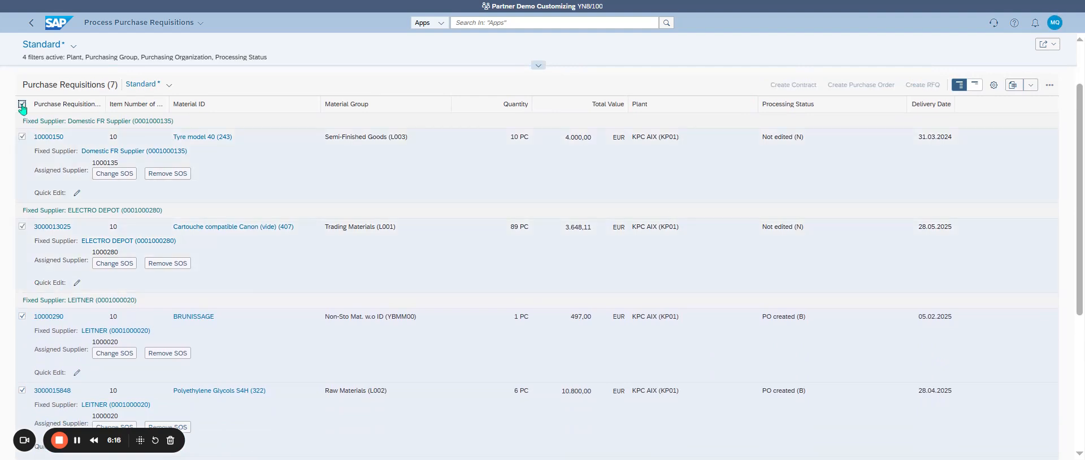
click(22, 104)
Create a purchase order from only the ELECTRO DEPOT requisition for Cartouche compatible Canon
click(23, 136)
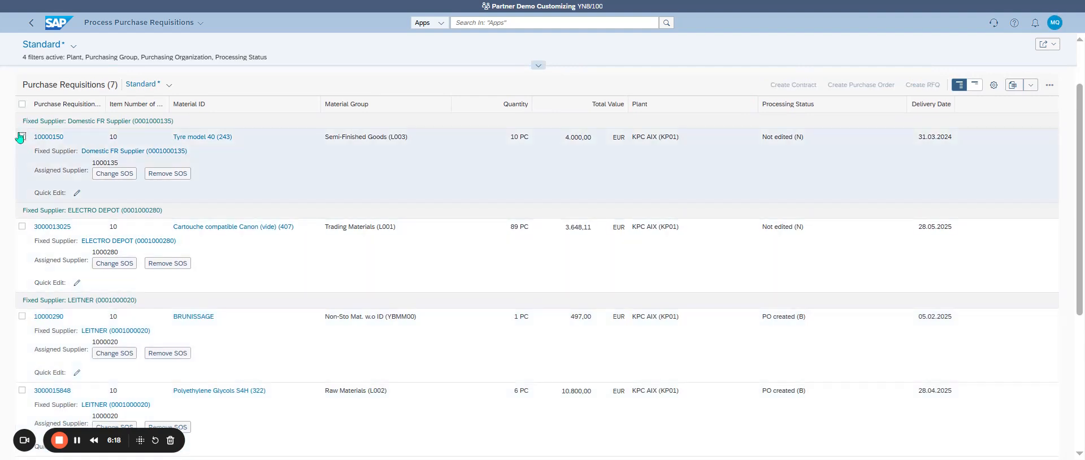
click(22, 136)
click(21, 227)
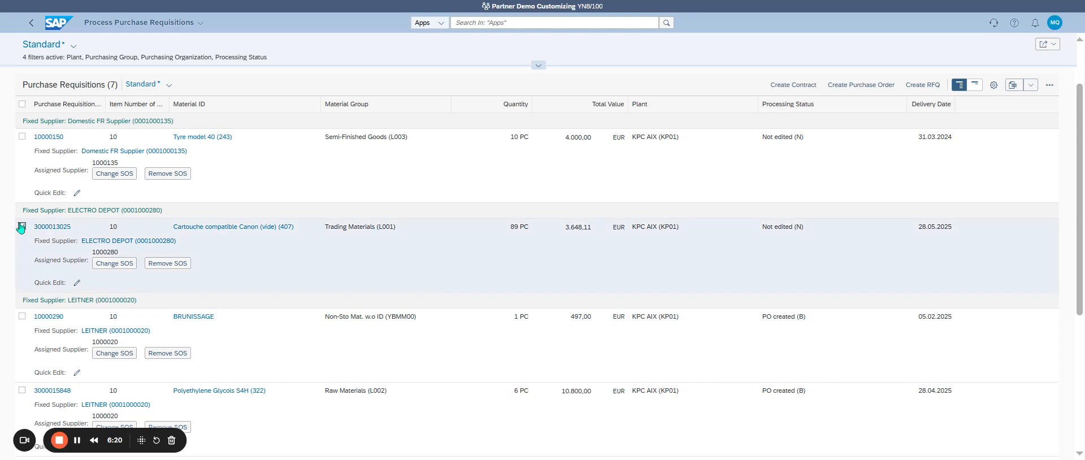
click(856, 91)
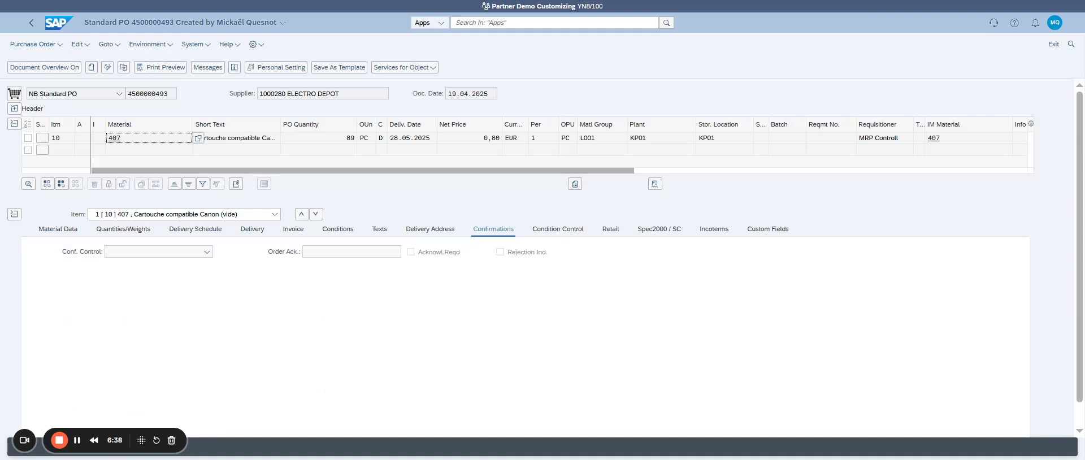
drag(125, 432, 438, 436)
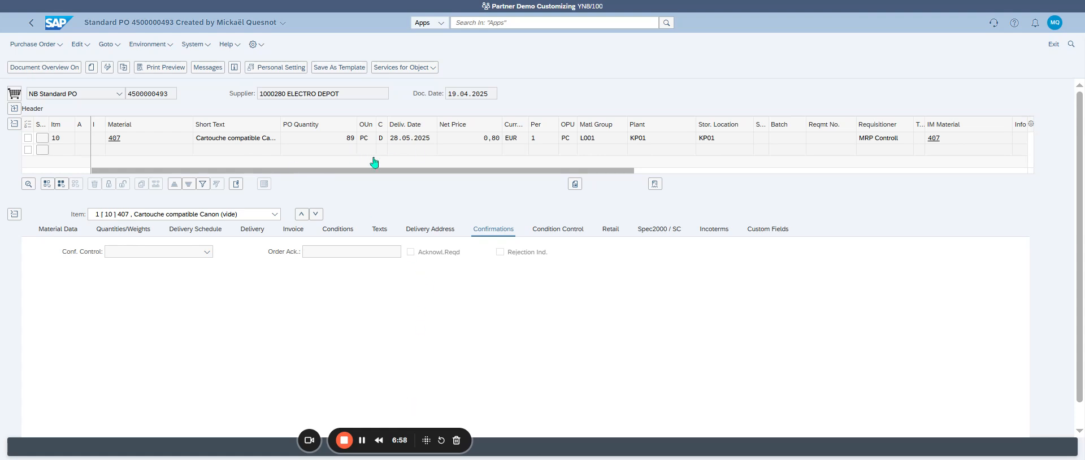
Return to the requisitions list, deselect the ELECTRO DEPOT requisition and reload the list with the current filters
click(31, 23)
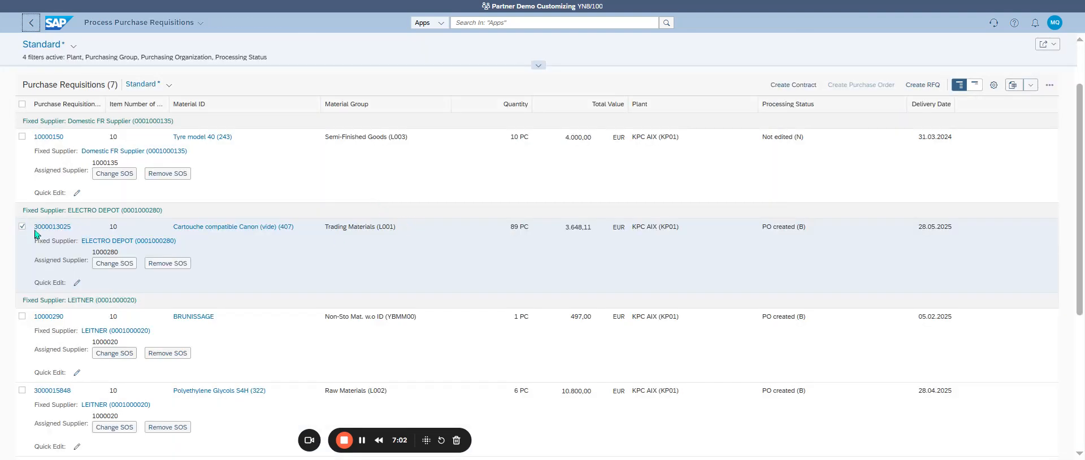
click(22, 226)
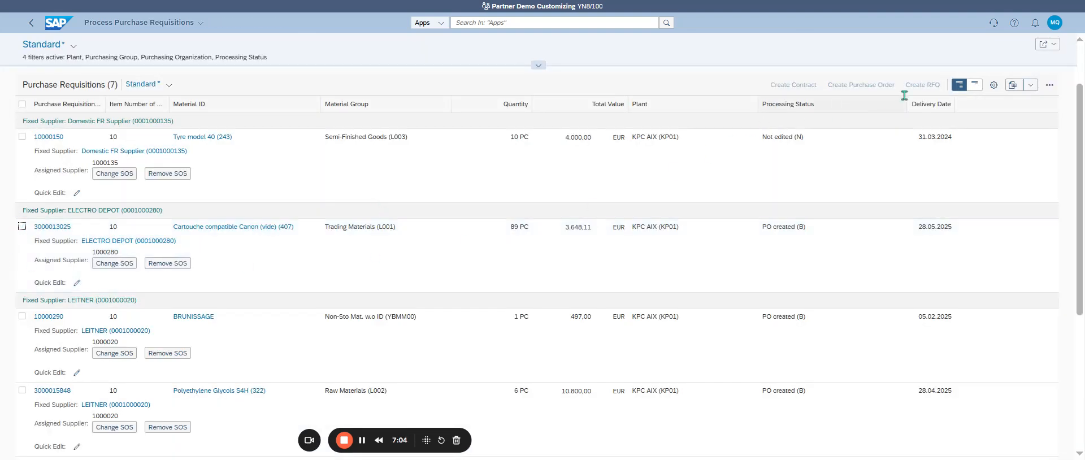
scroll(841, 138, up, 2)
click(977, 114)
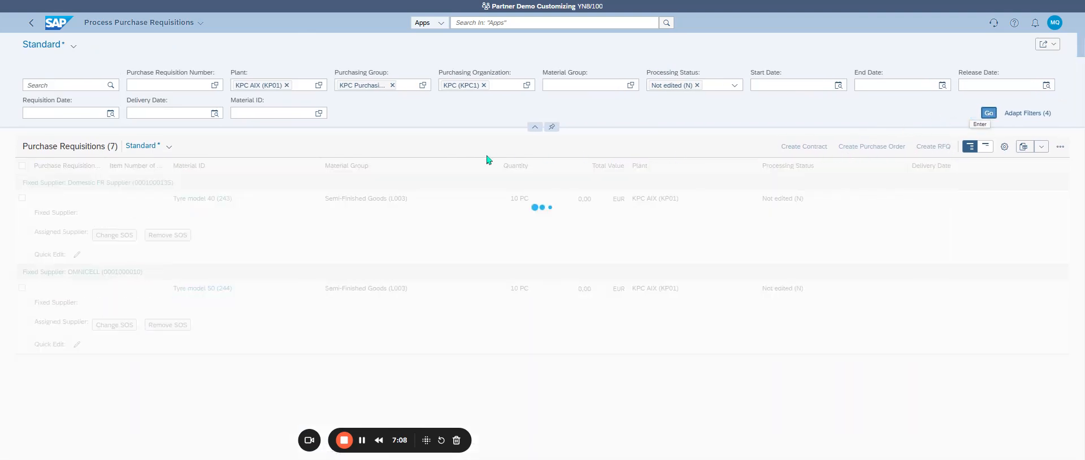
Leave the OMNICELL requisition unselected, remove the purchasing group filter and reload the requisitions list
click(22, 288)
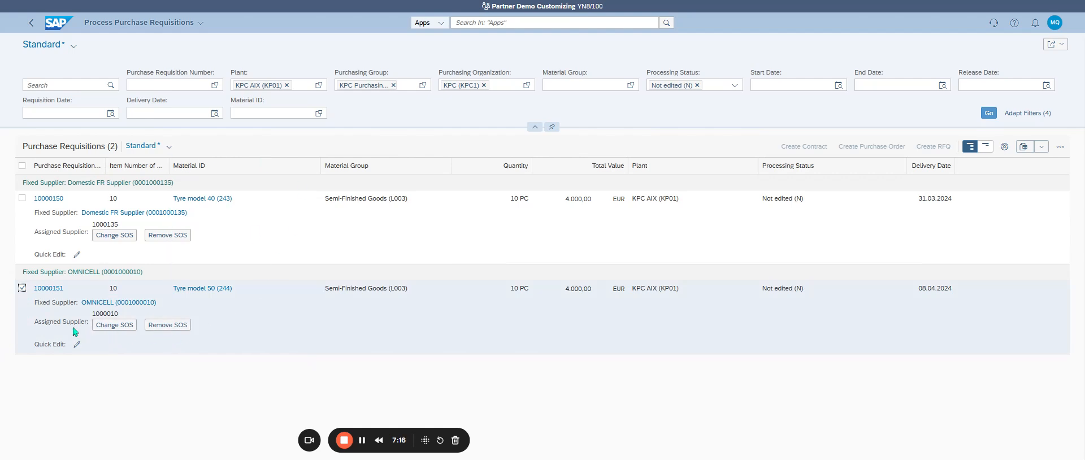
click(22, 287)
click(393, 85)
click(989, 113)
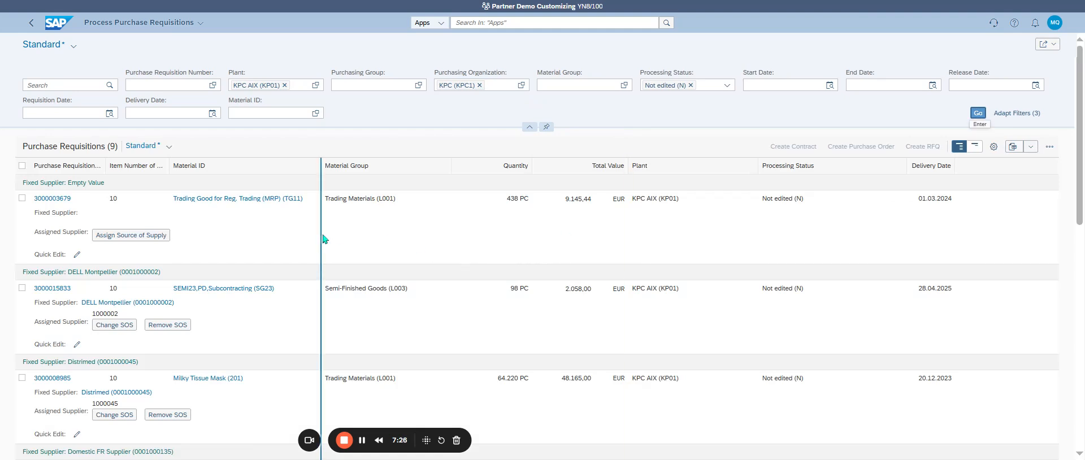
Select the Distrimed requisition for Milky Tissue Mask and start a new purchase order from it
scroll(269, 257, down, 3)
scroll(266, 254, up, 3)
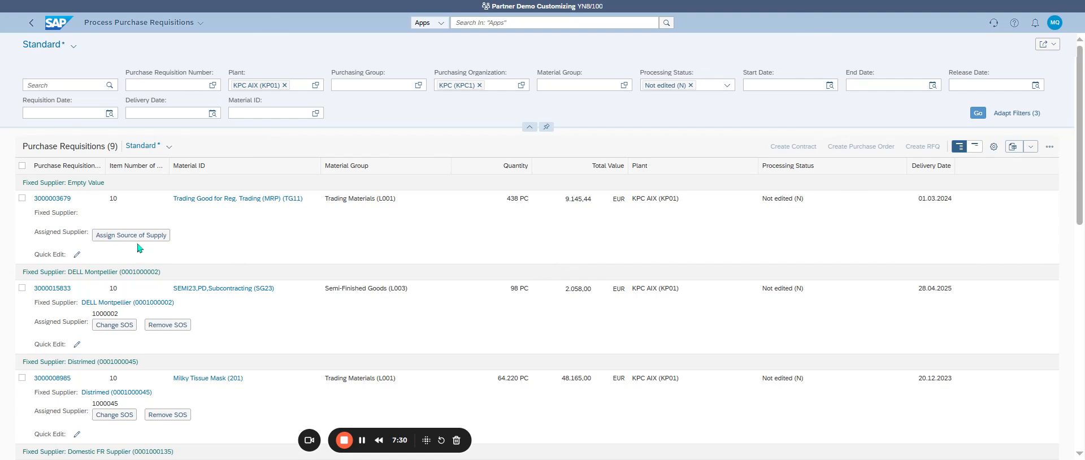
scroll(305, 266, down, 5)
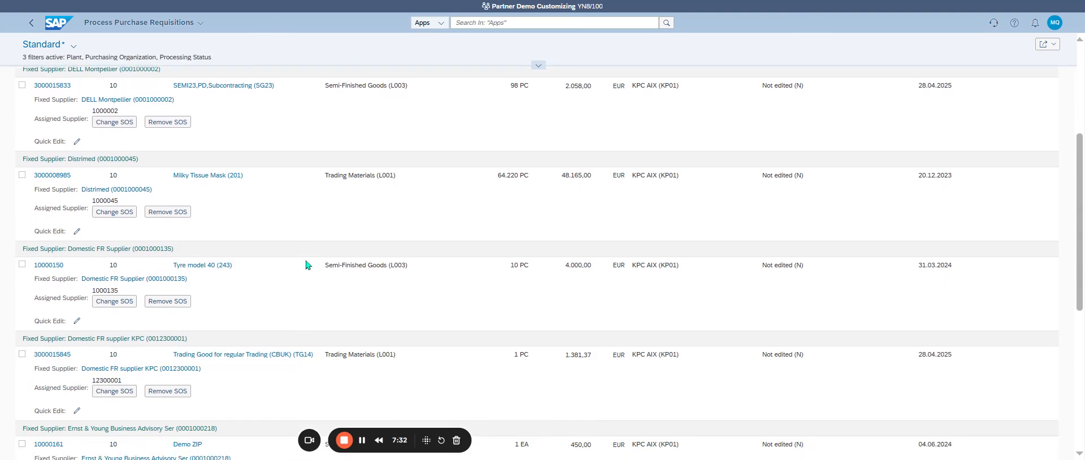
click(22, 174)
scroll(419, 254, up, 5)
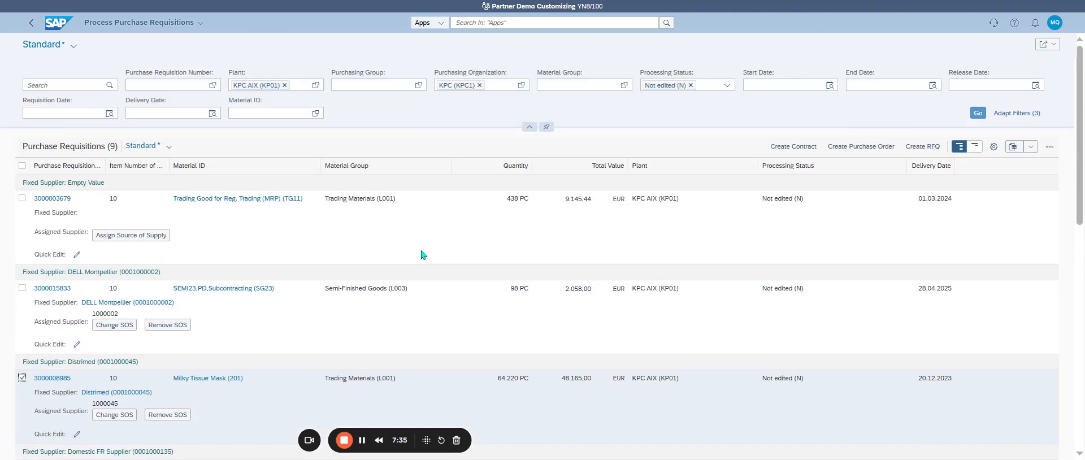
click(859, 148)
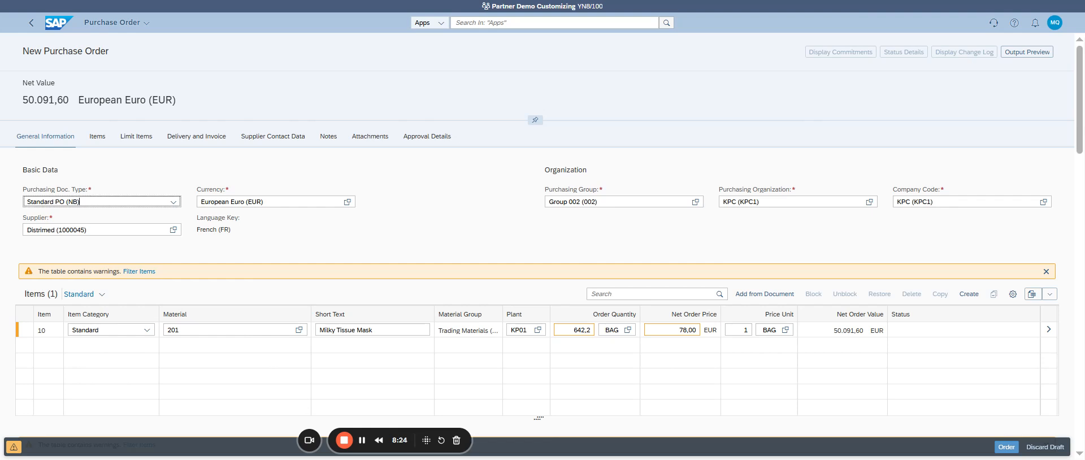
Review the purchasing document types, keep Standard PO (NB) and submit the Distrimed purchase order
click(173, 204)
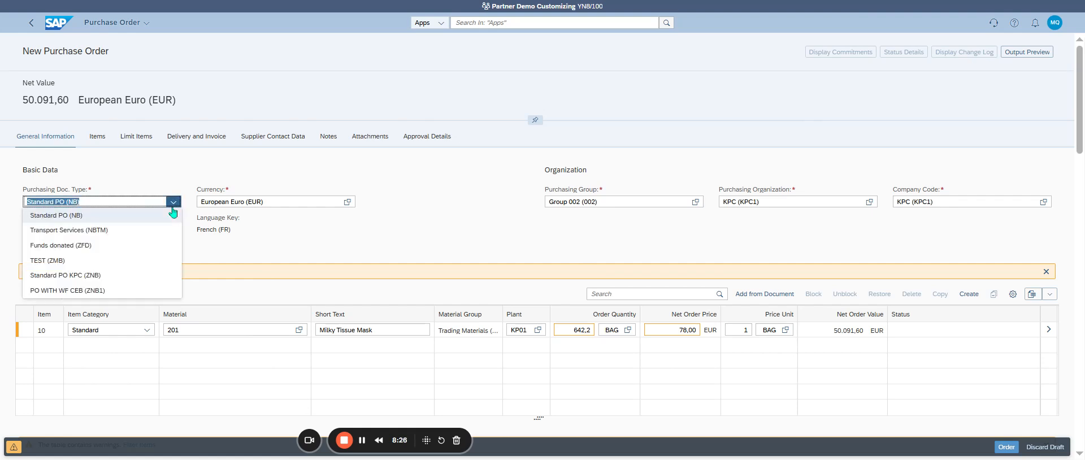
click(428, 213)
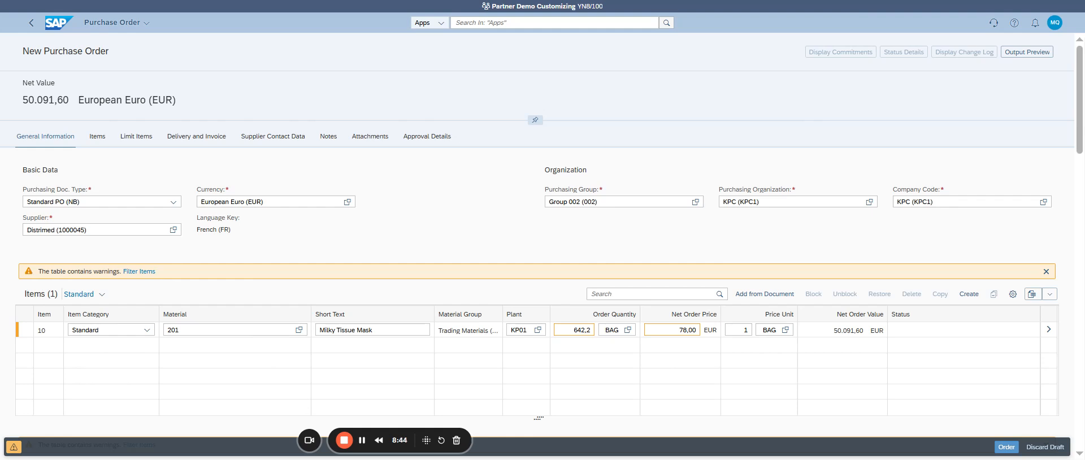
click(1006, 447)
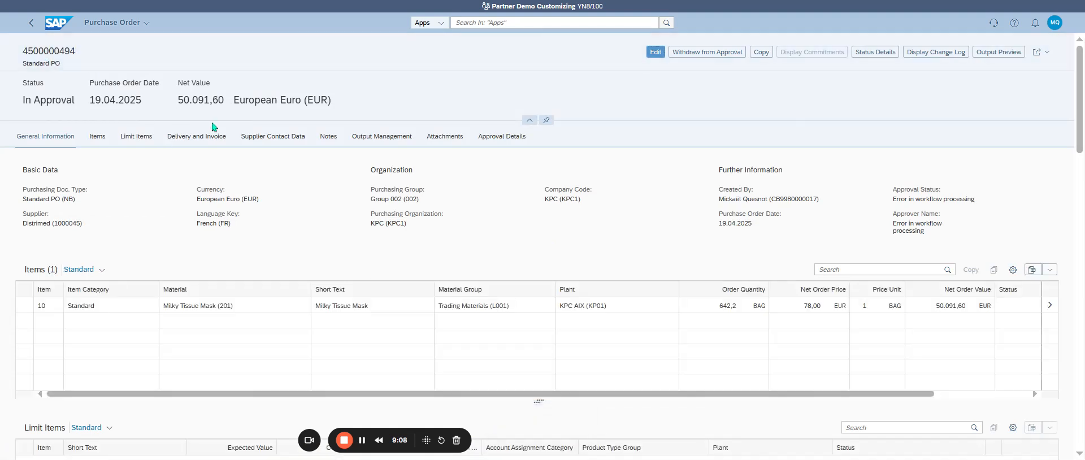
Return from the Distrimed purchase order to the requisitions list and check the Milky Tissue Mask requisition's processing status
double_click(70, 55)
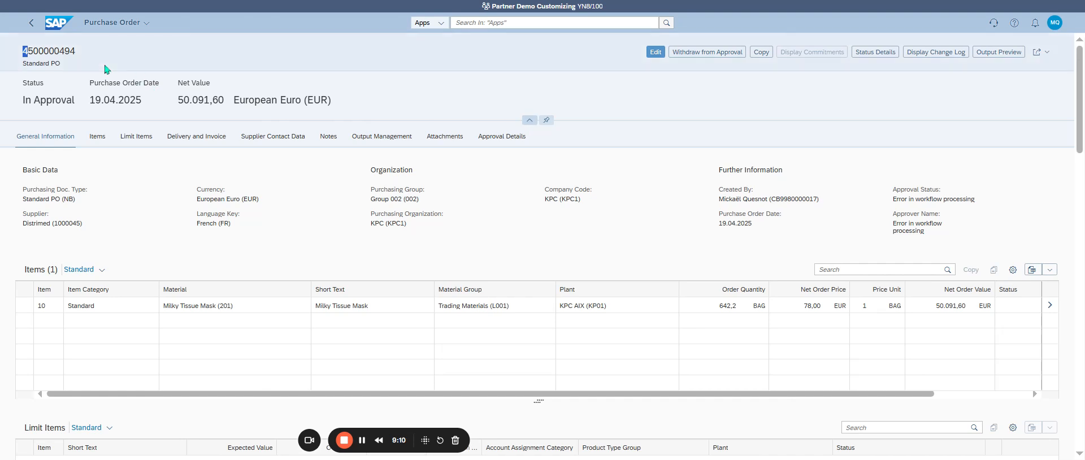
click(74, 61)
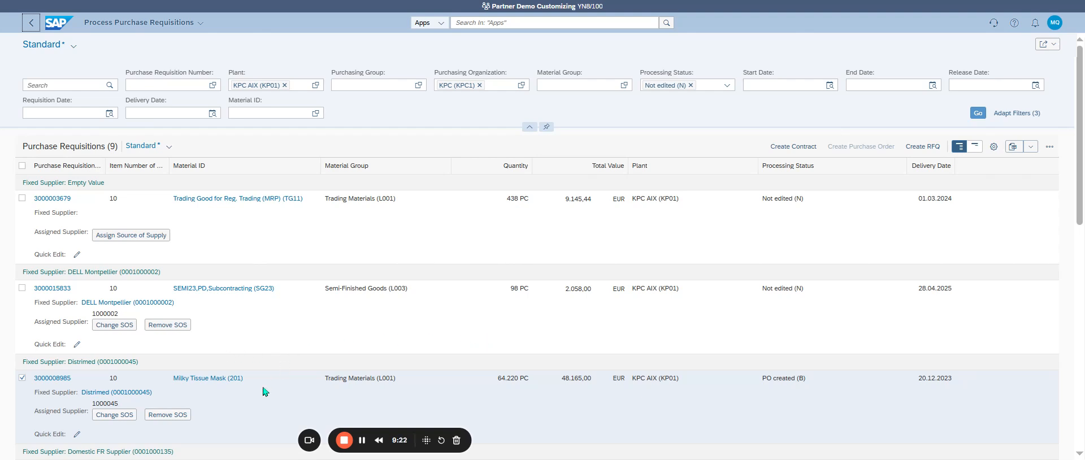
scroll(266, 390, down, 2)
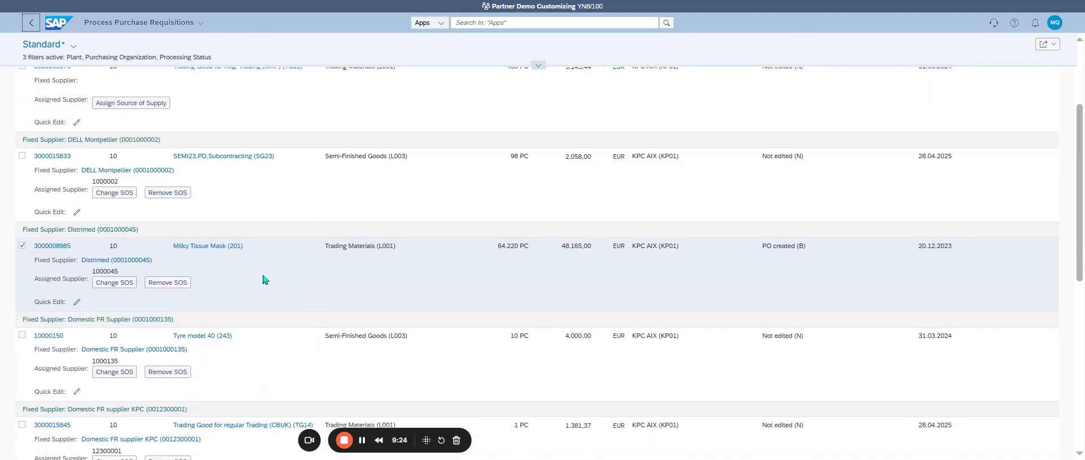
Check the Milky Tissue Mask requisition's processing status and leave both it and the Trading Good for Reg. Trading (MRP) requisition unselected
drag(762, 243, 812, 248)
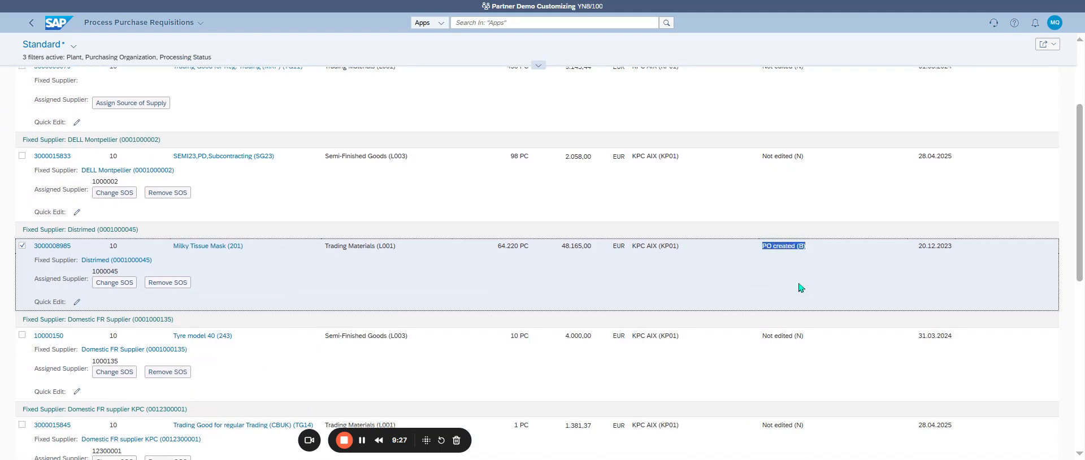
click(471, 459)
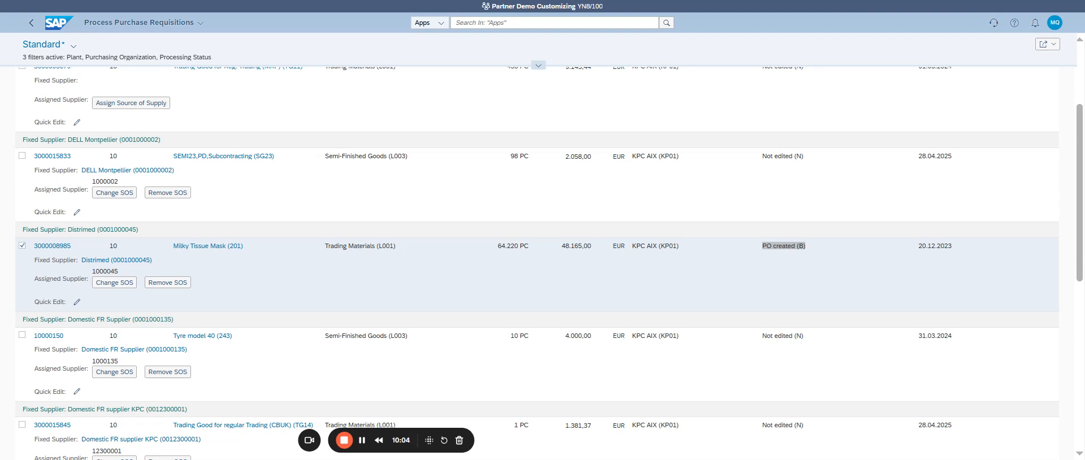
key(alt+Tab)
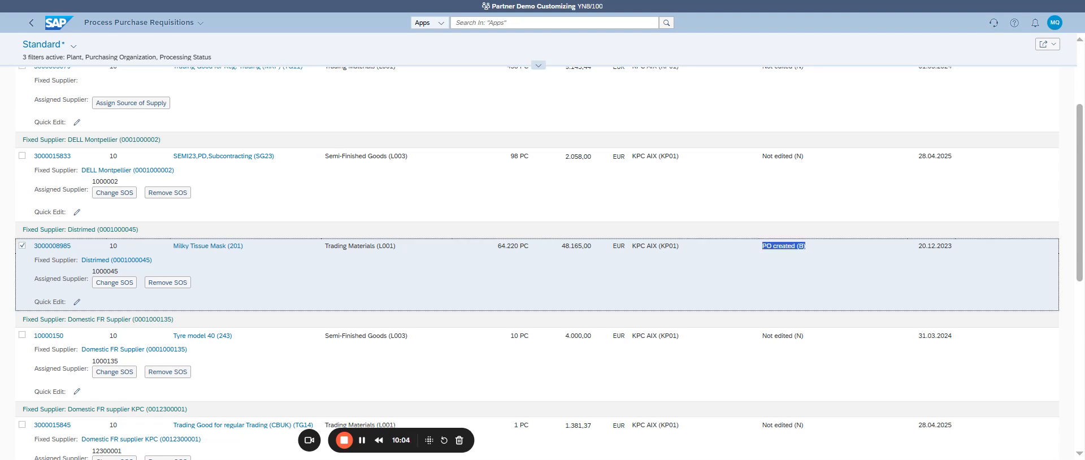
click(22, 247)
scroll(242, 263, up, 3)
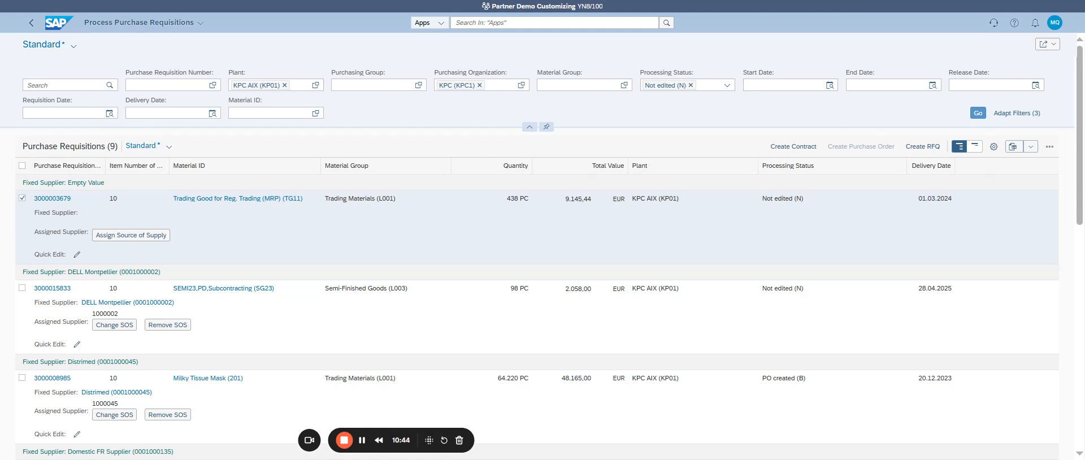
click(21, 199)
Return to the home page and look through the recent activities
click(57, 27)
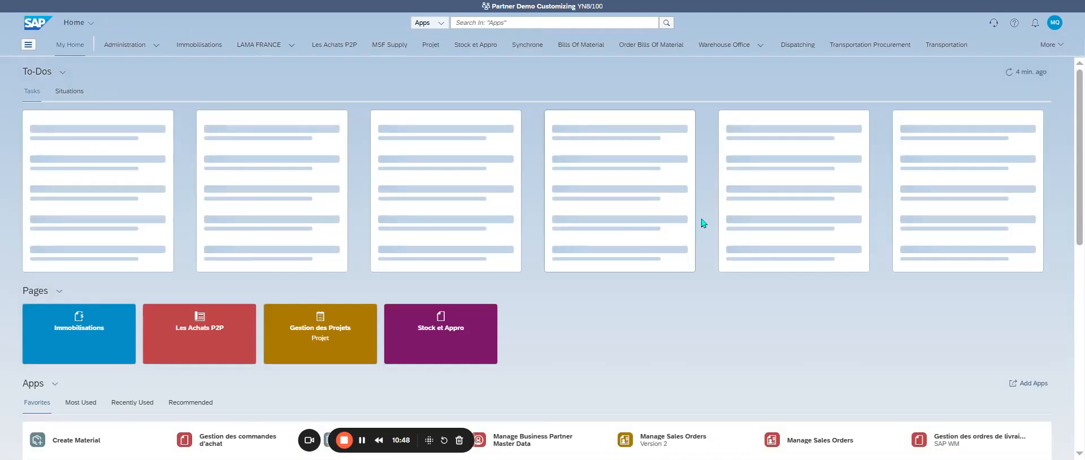
click(510, 23)
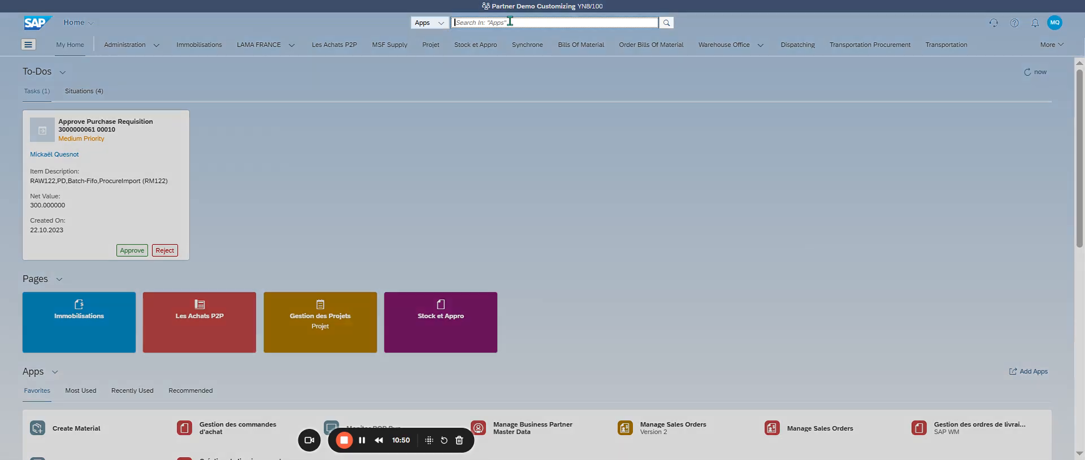
click(1054, 23)
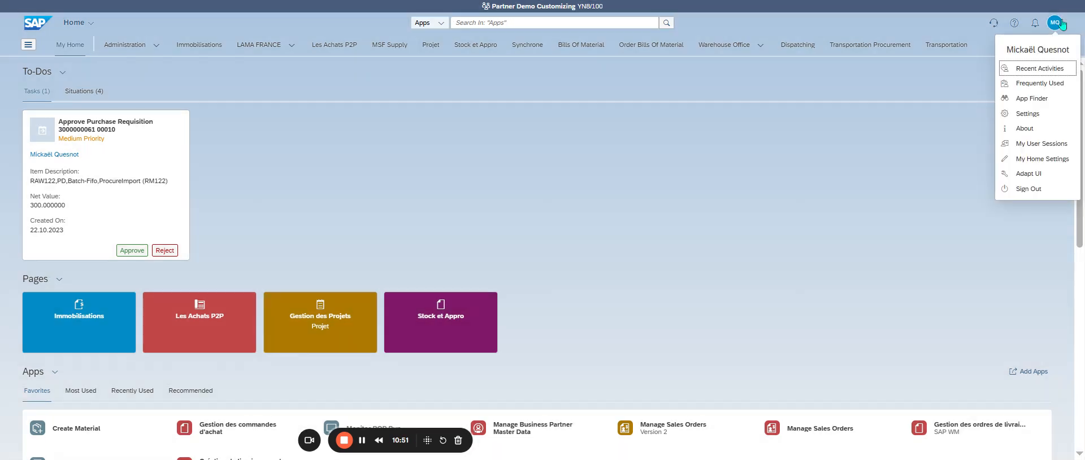
click(1049, 69)
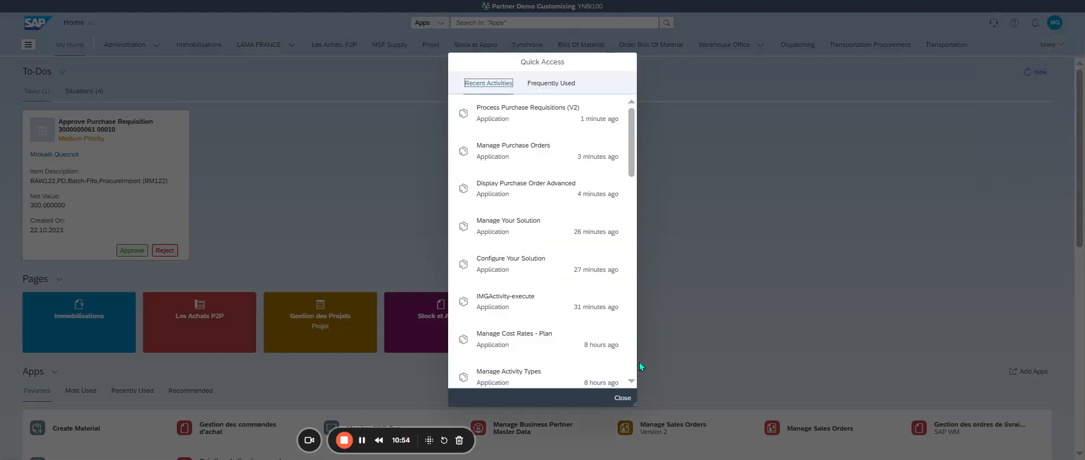
click(623, 398)
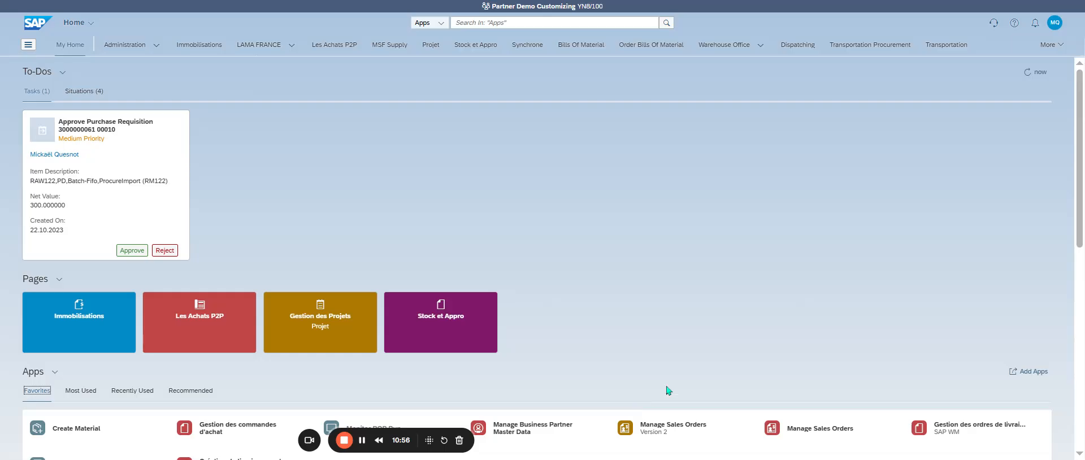
click(40, 26)
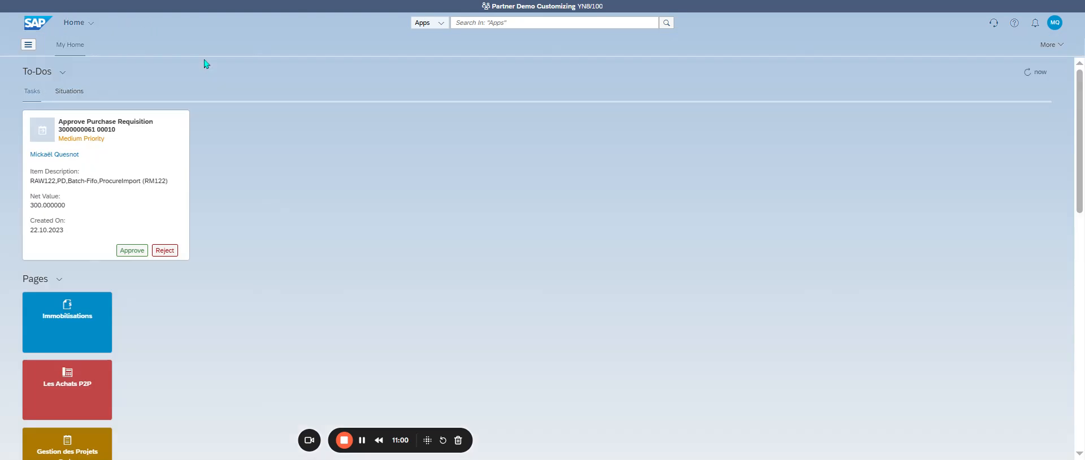
click(461, 24)
text(d)
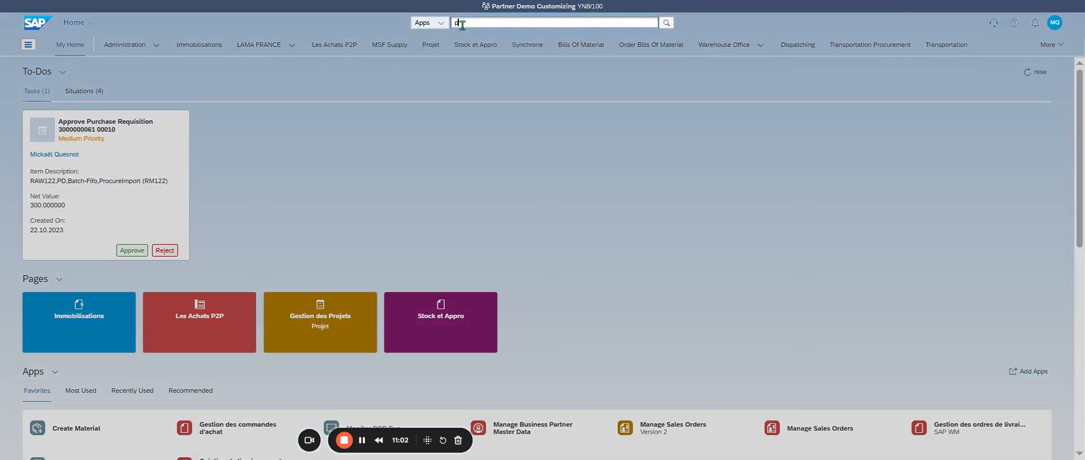
key(BackSpace)
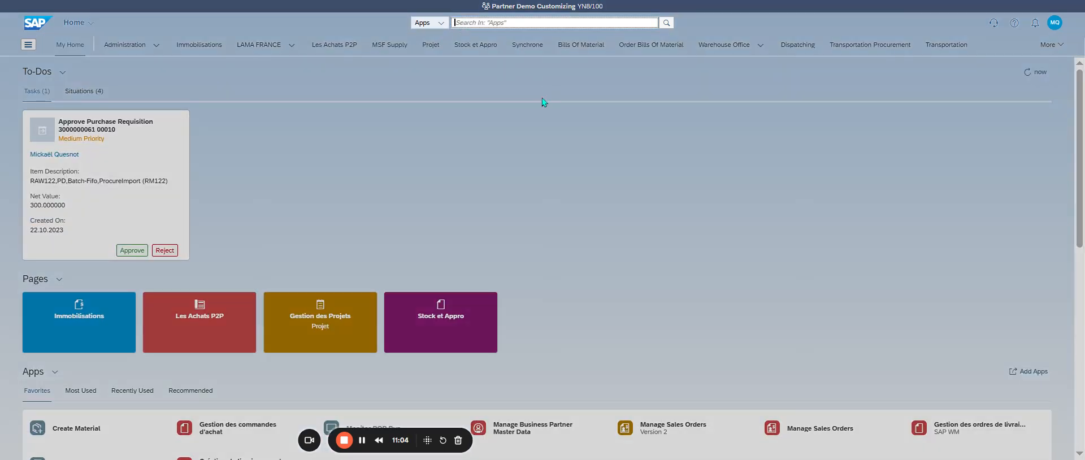
Open Process Purchase Requisitions (V2) from the recently used apps on the home page
click(378, 228)
scroll(163, 375, down, 3)
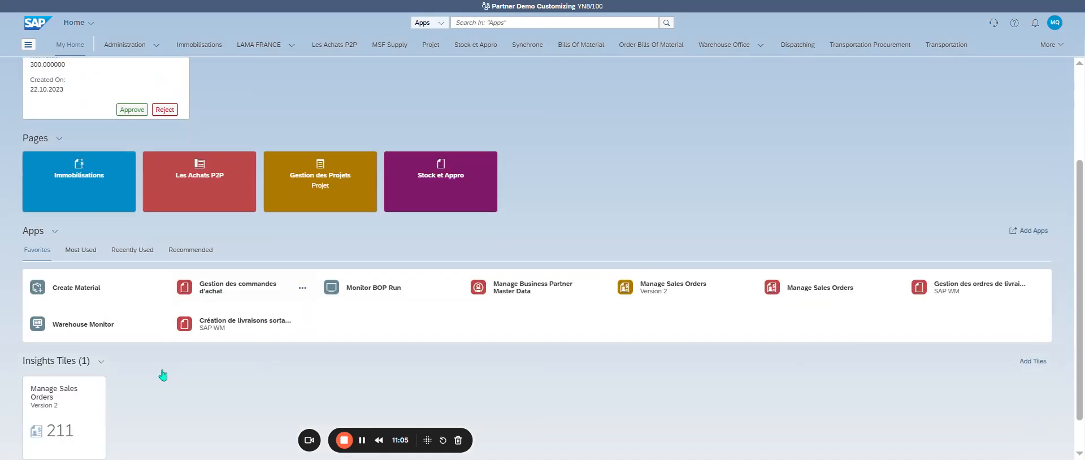
click(135, 250)
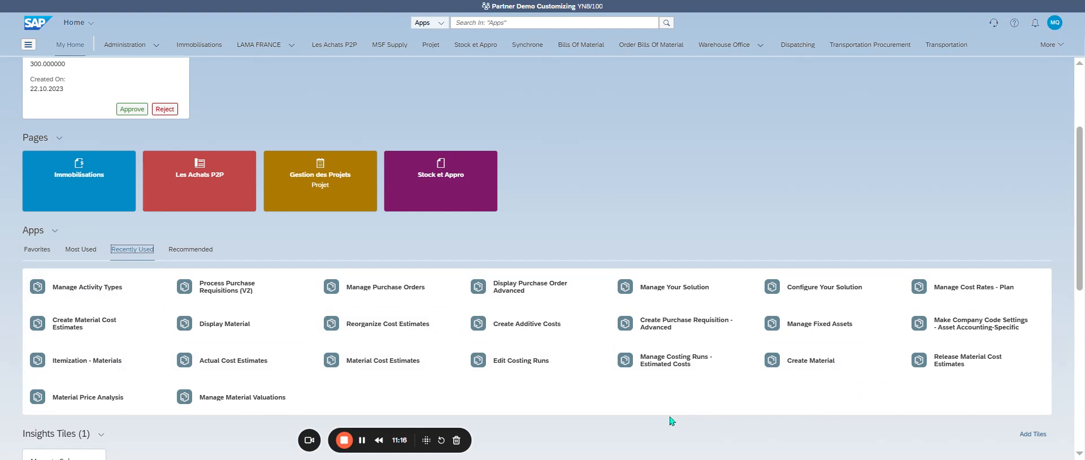
click(220, 297)
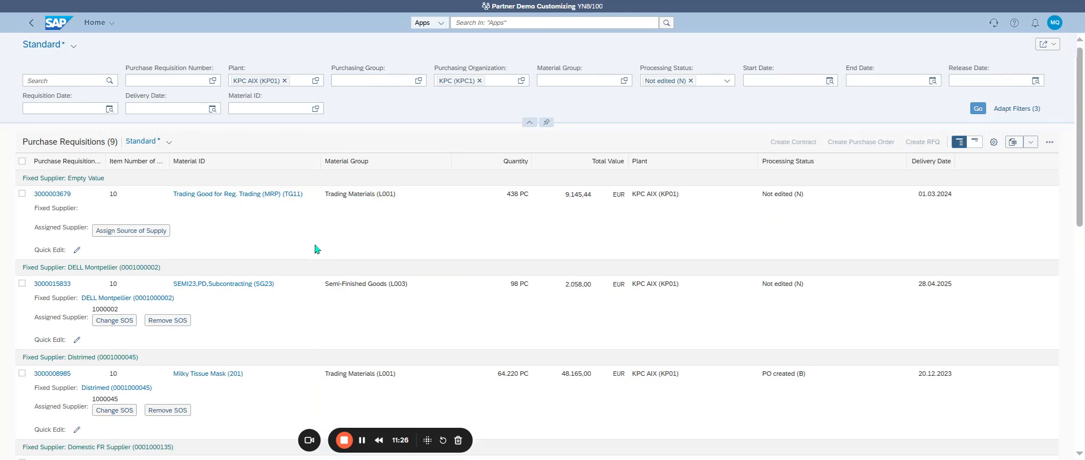
Deselect the OMNICELL requisition and create a purchase order from the SUBCONTRACTOR FR 1 requisition for Carte électronique SEMI23 ST
scroll(315, 245, down, 5)
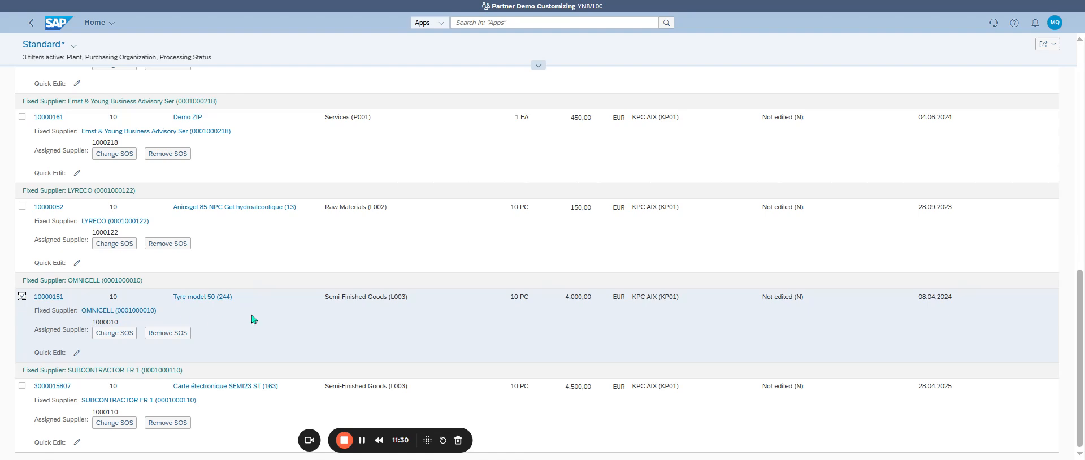
scroll(757, 257, up, 10)
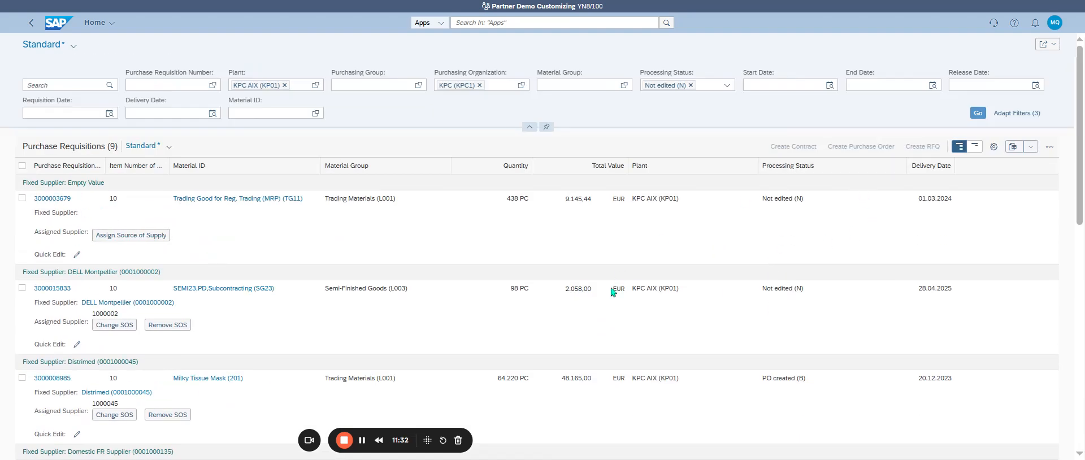
scroll(566, 299, down, 5)
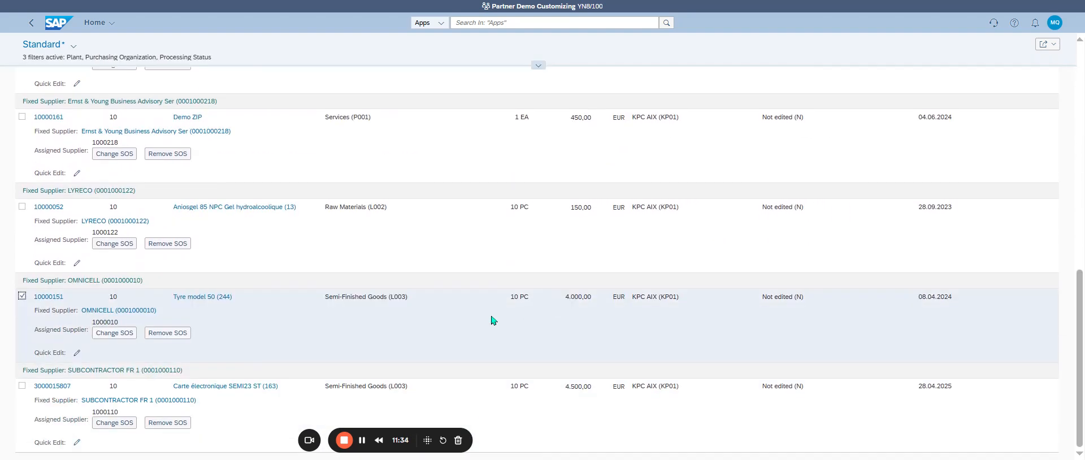
click(22, 296)
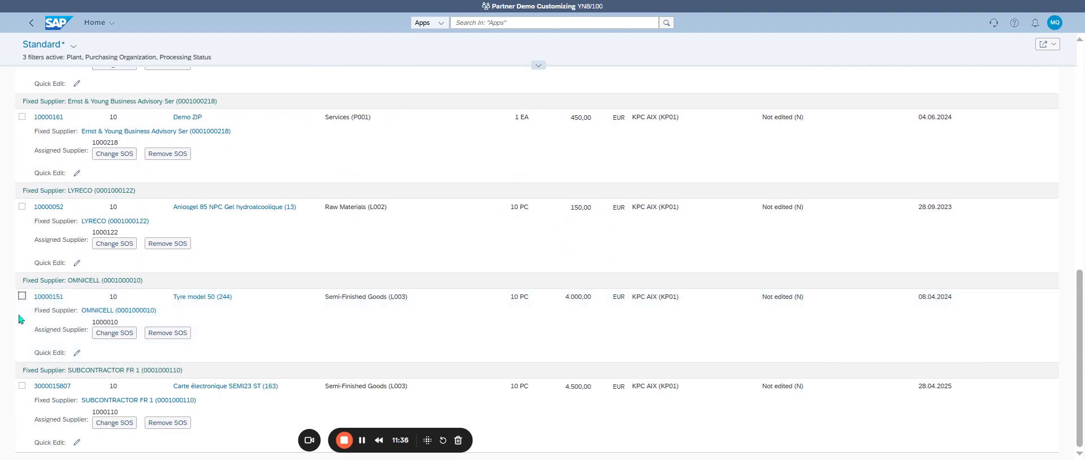
click(21, 385)
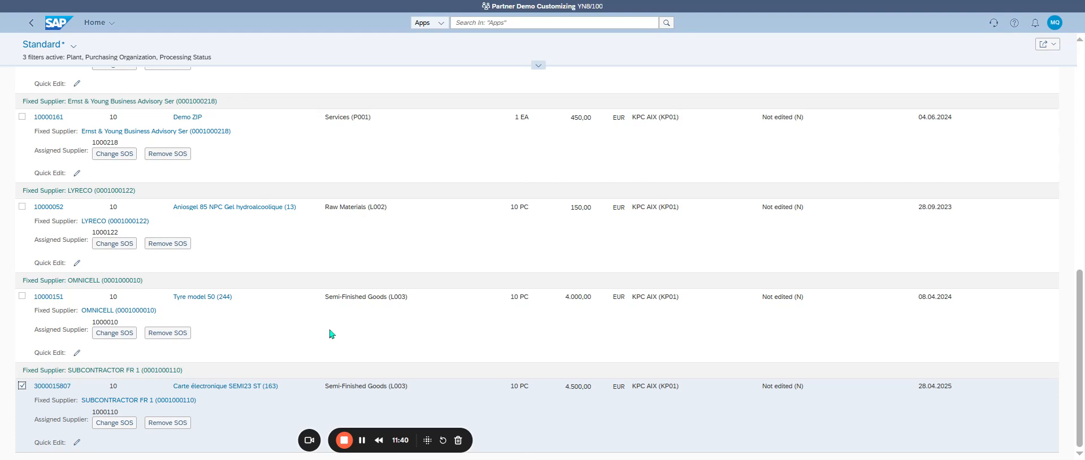
scroll(543, 331, up, 10)
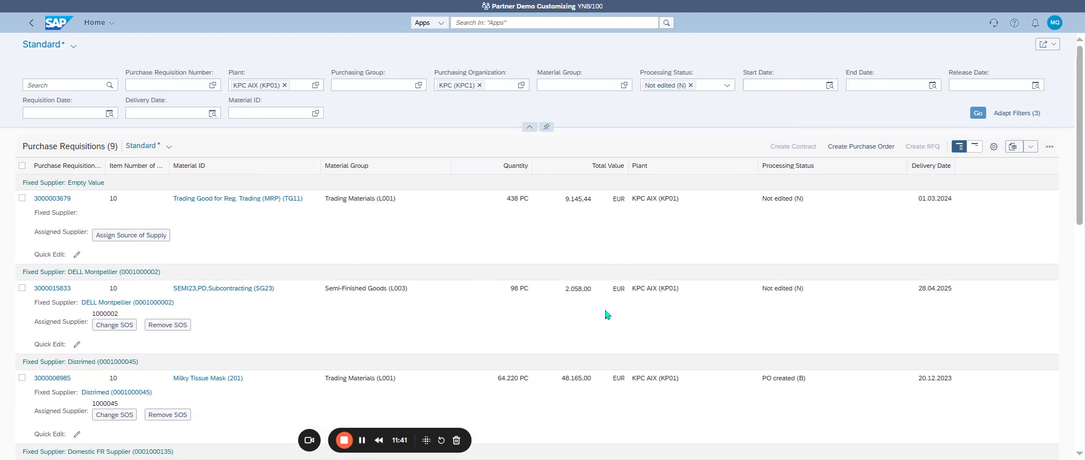
click(865, 148)
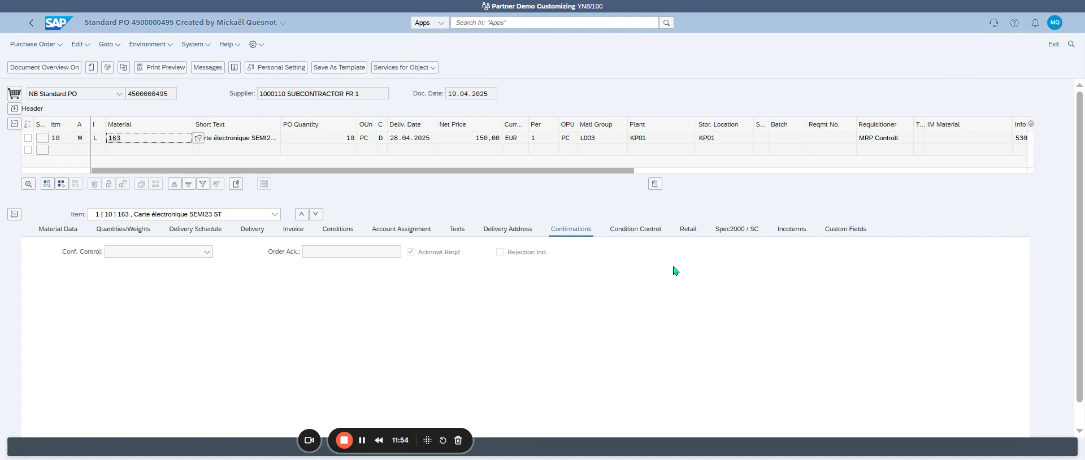
Copy the new SUBCONTRACTOR FR 1 purchase order's number, then search for "manage purchase order" and open the Manage Purchase Orders app
click(176, 94)
key(ctrl+c)
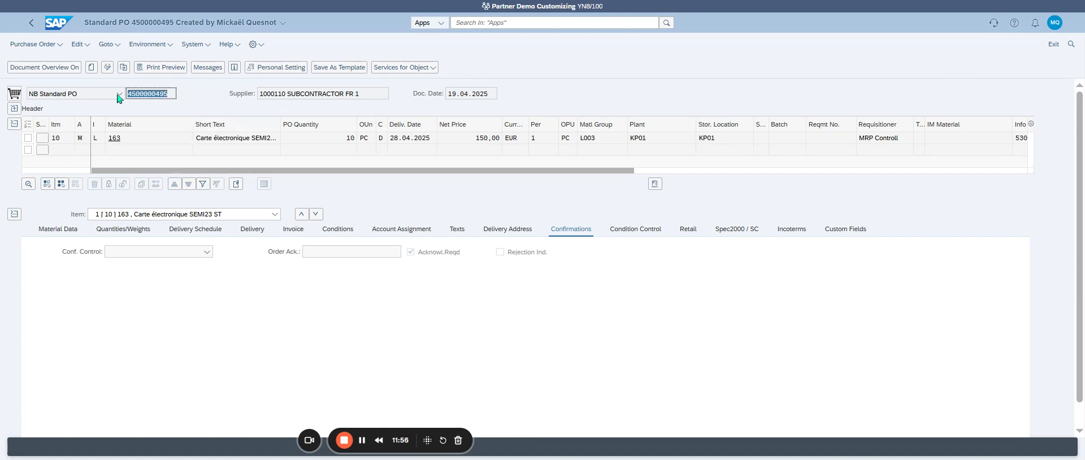
click(464, 23)
text(ma)
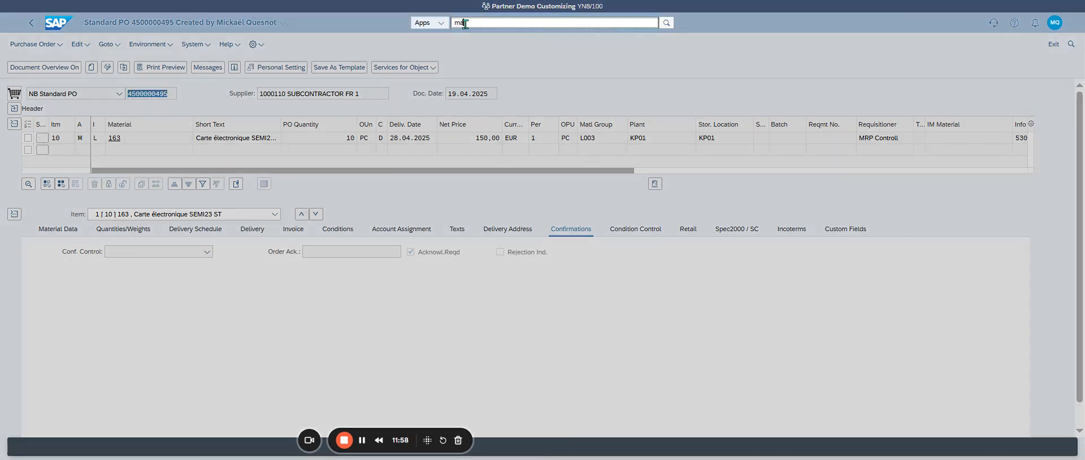
text(nage pu)
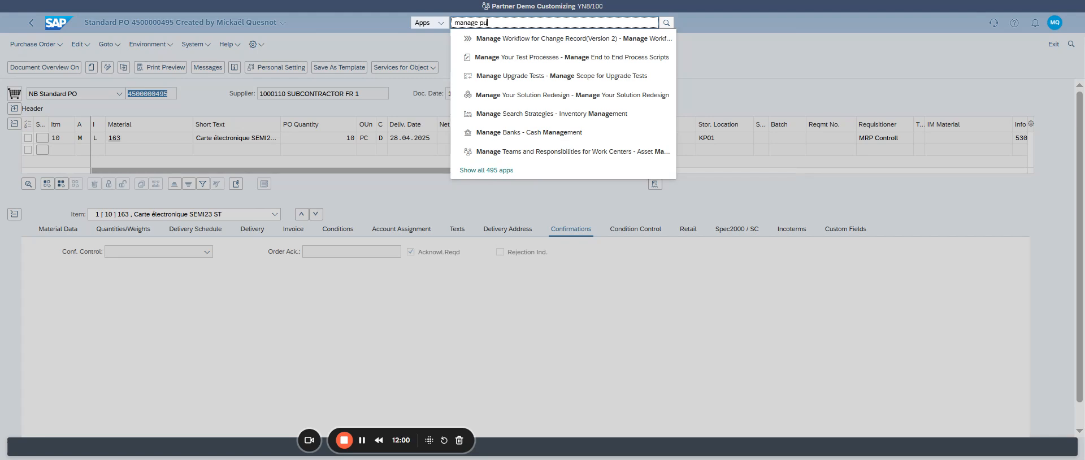
text(rchase order)
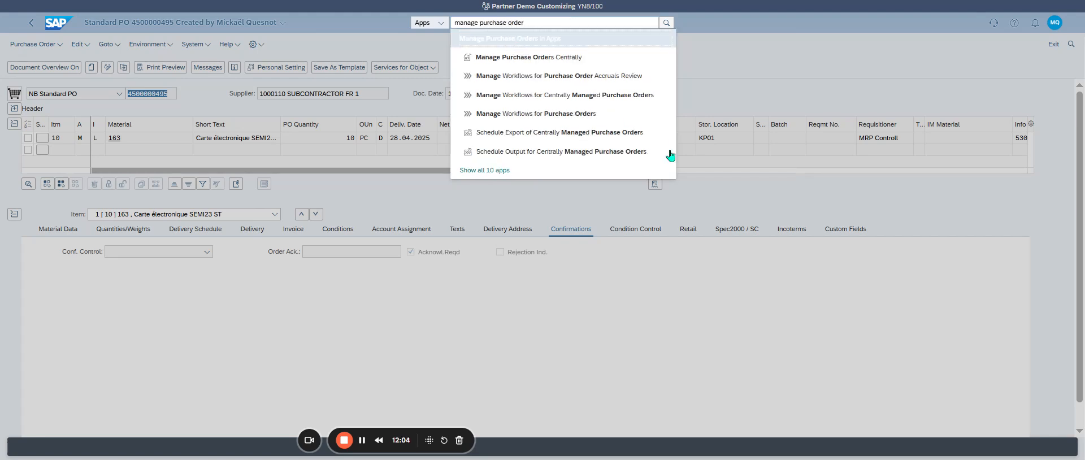
key(Escape)
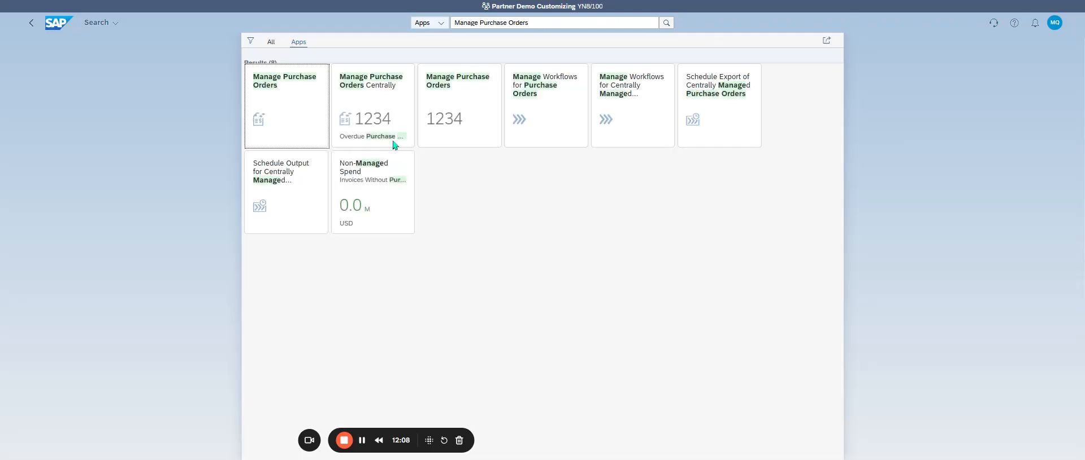
click(284, 117)
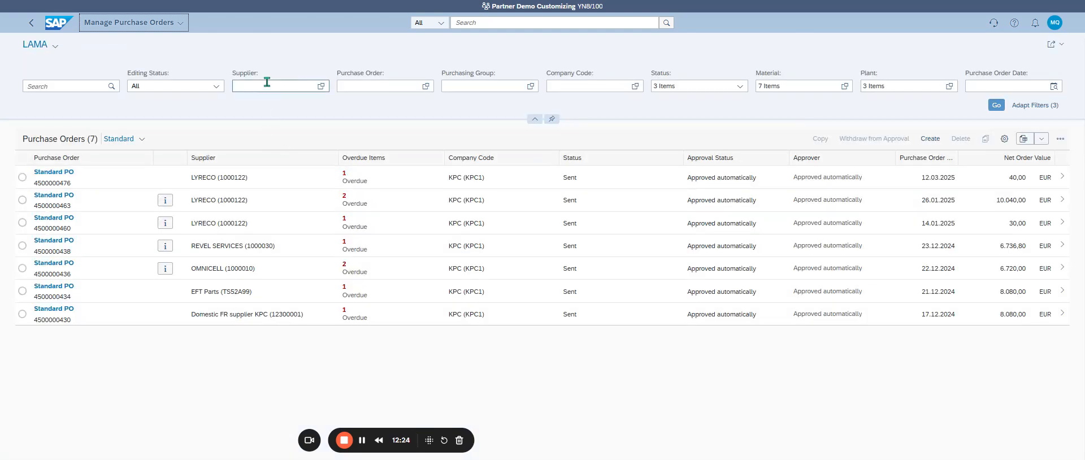
Filter the purchase orders by the copied purchase order number
click(365, 86)
key(ctrl+v)
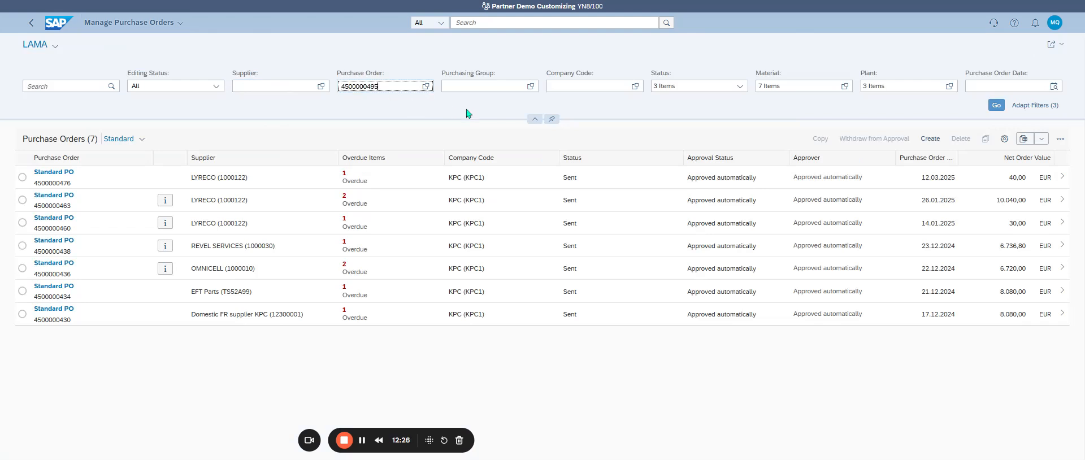
key(Return)
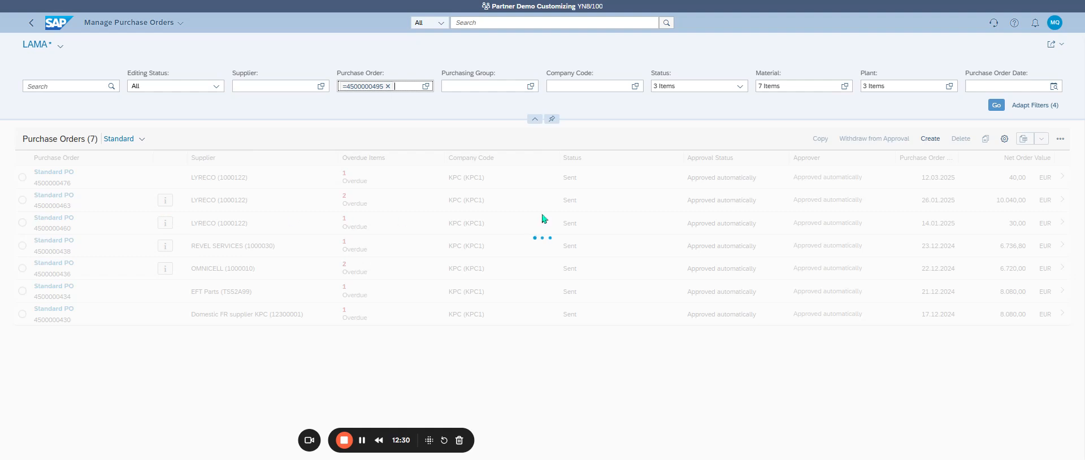
Clear the status and material filters and reload the purchase orders list
click(701, 87)
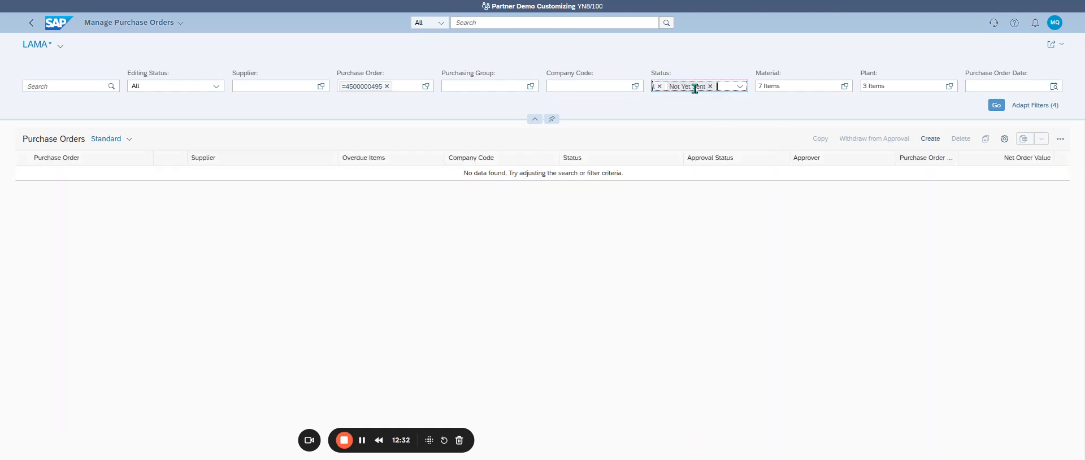
click(828, 84)
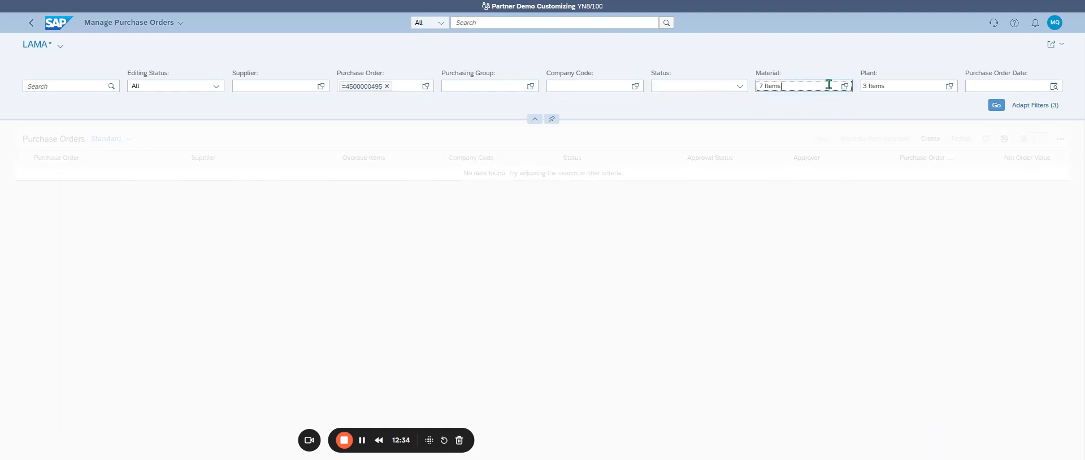
key(BackSpace)
key(BackSpace)
key(BackSpace)
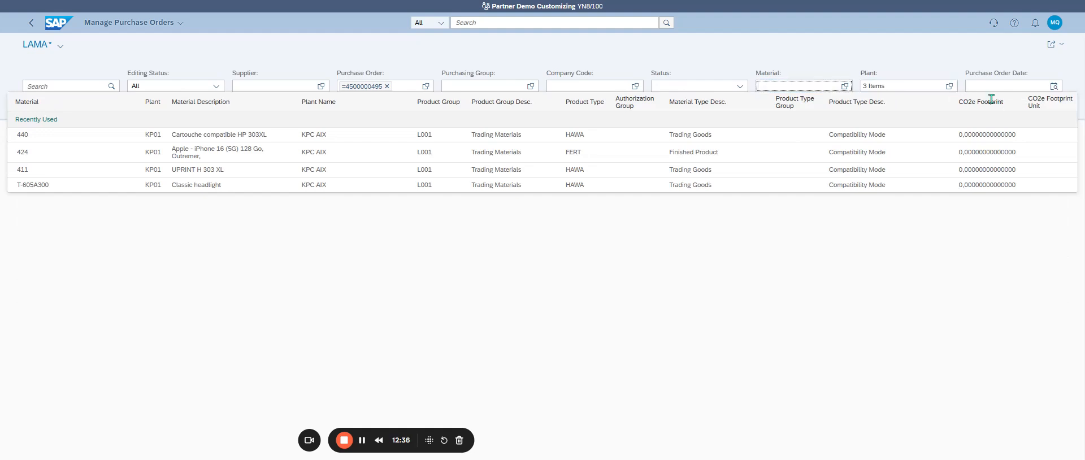
click(948, 76)
click(998, 105)
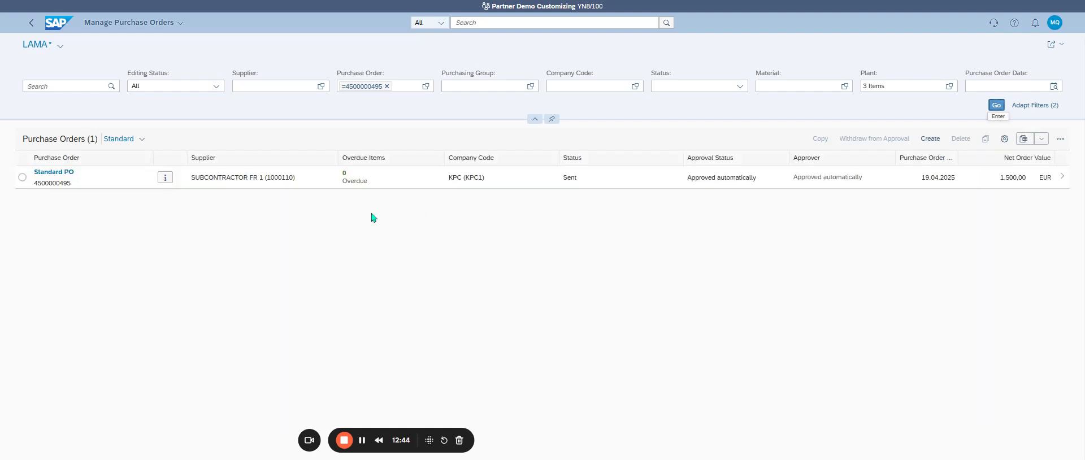
View the 'Advanced' indicator information for the SUBCONTRACTOR FR 1 purchase order, including its unsupported features, and close it
click(166, 178)
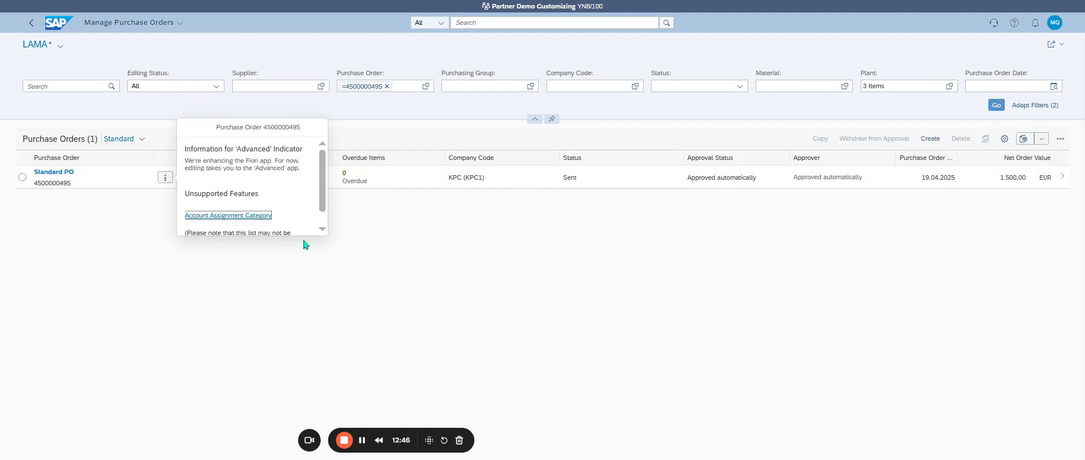
scroll(325, 220, down, 2)
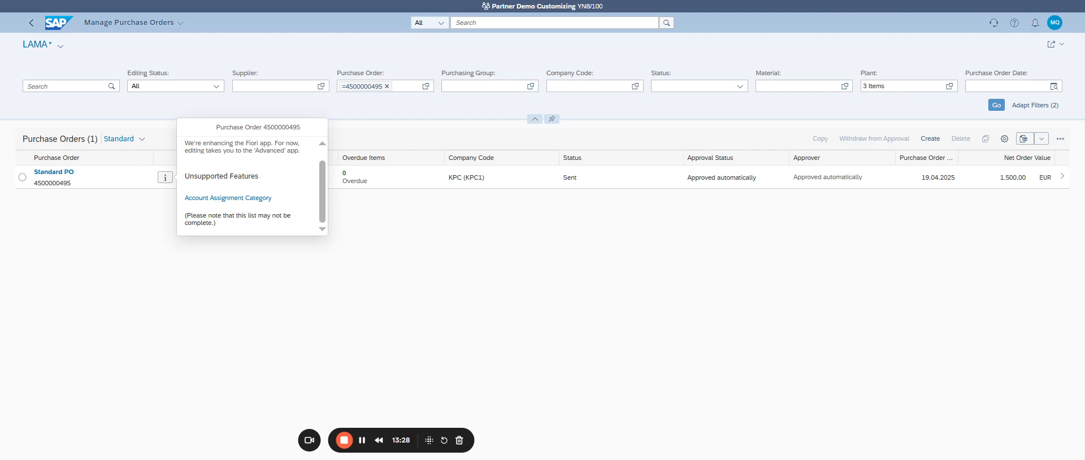
click(544, 304)
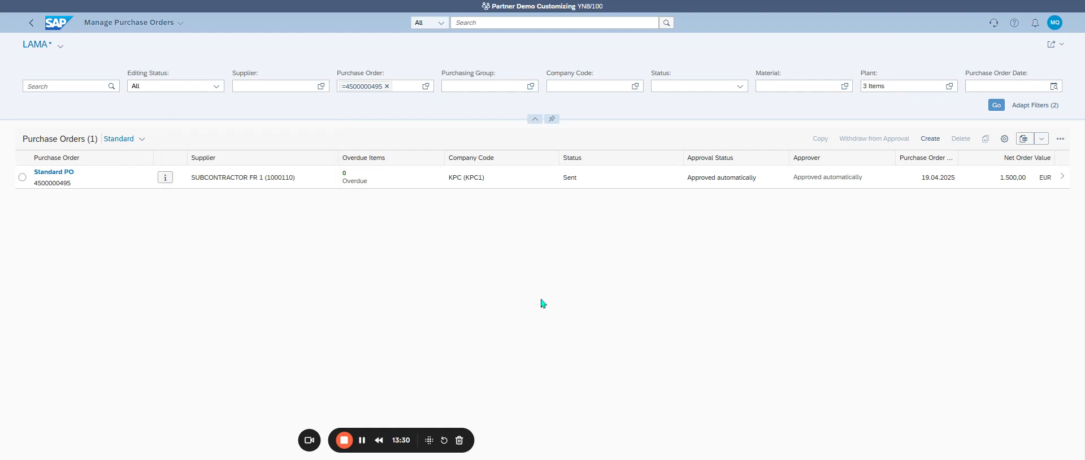